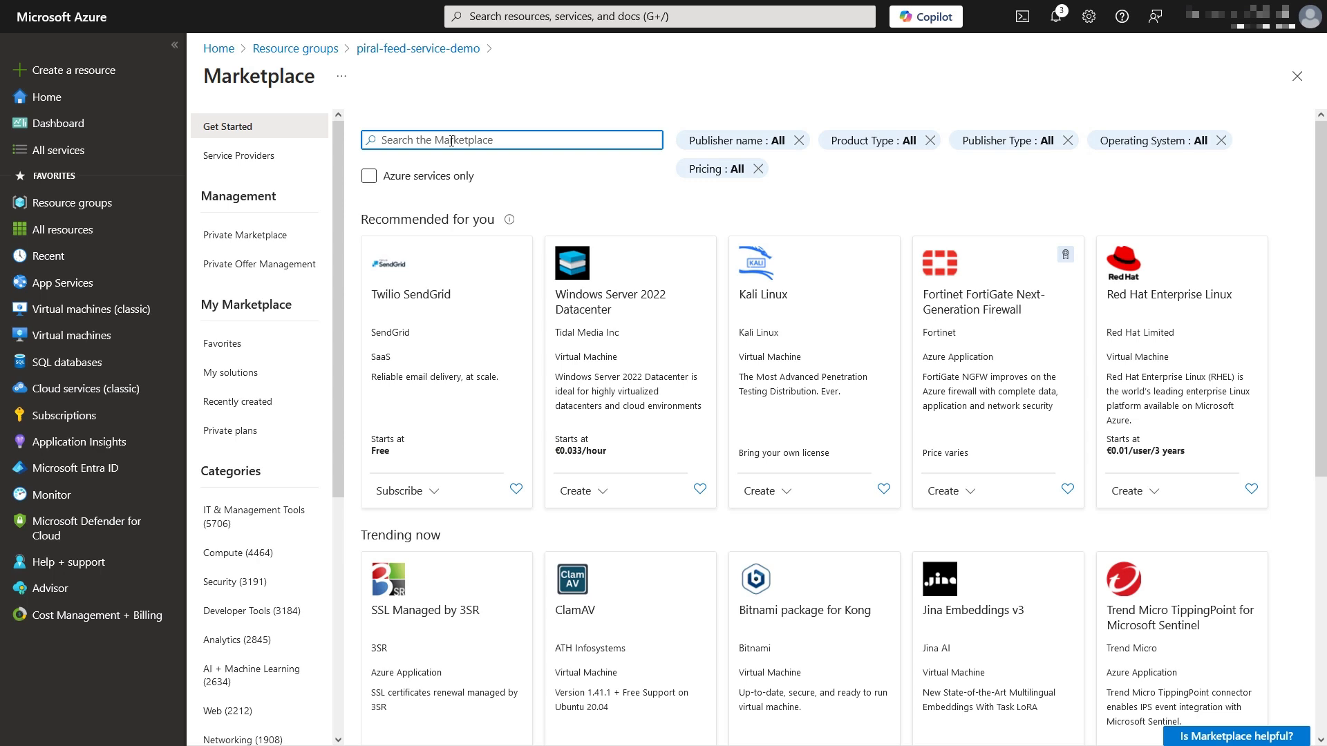
Step: Search the Marketplace for 'web app' and open Microsoft's Web App product page
{"action": "type", "text": "web app"}
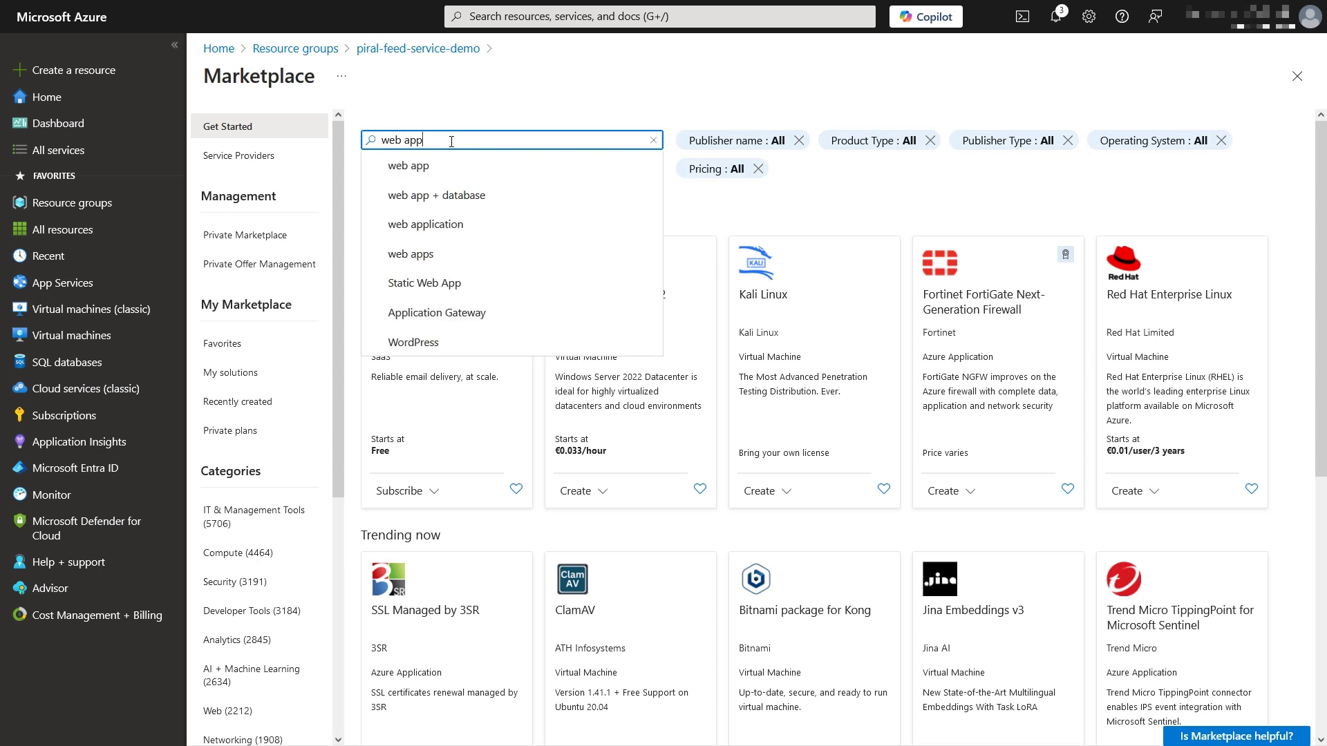
{"action": "left_click", "coordinate": [445, 166]}
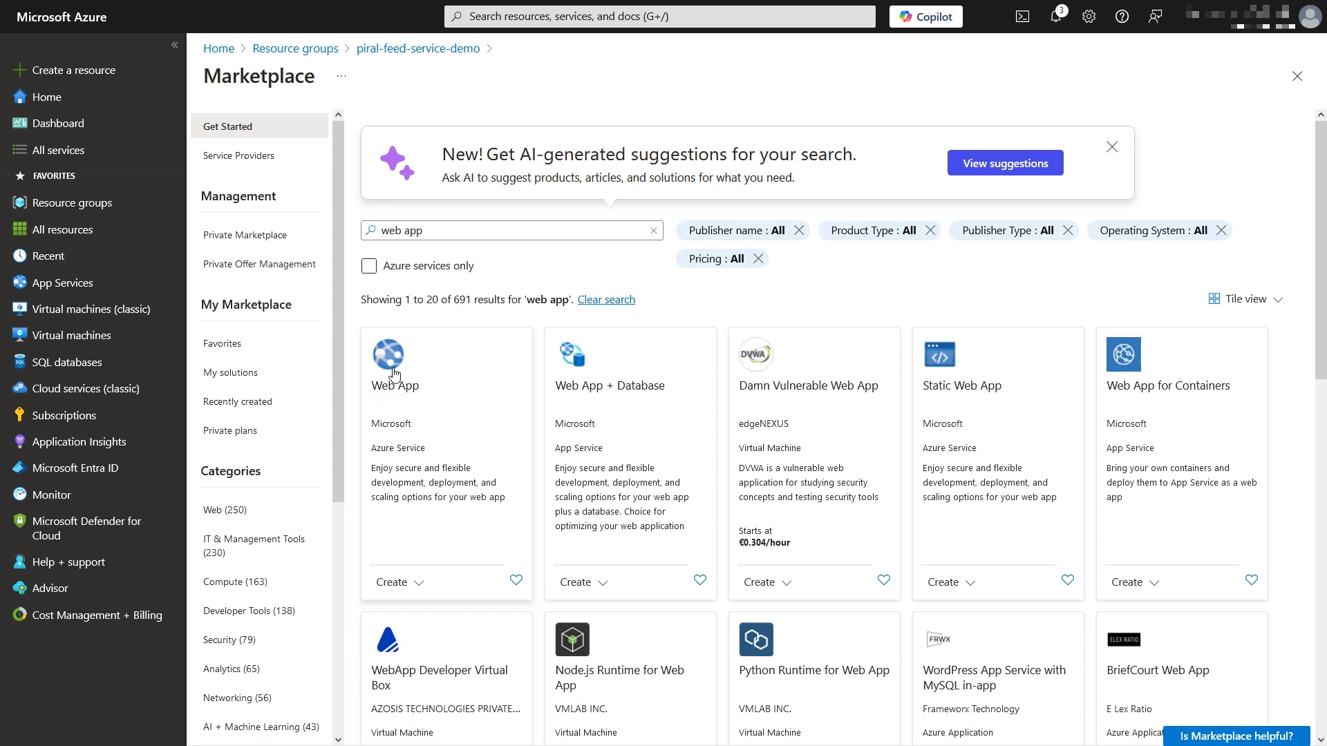
{"action": "left_click", "coordinate": [394, 374]}
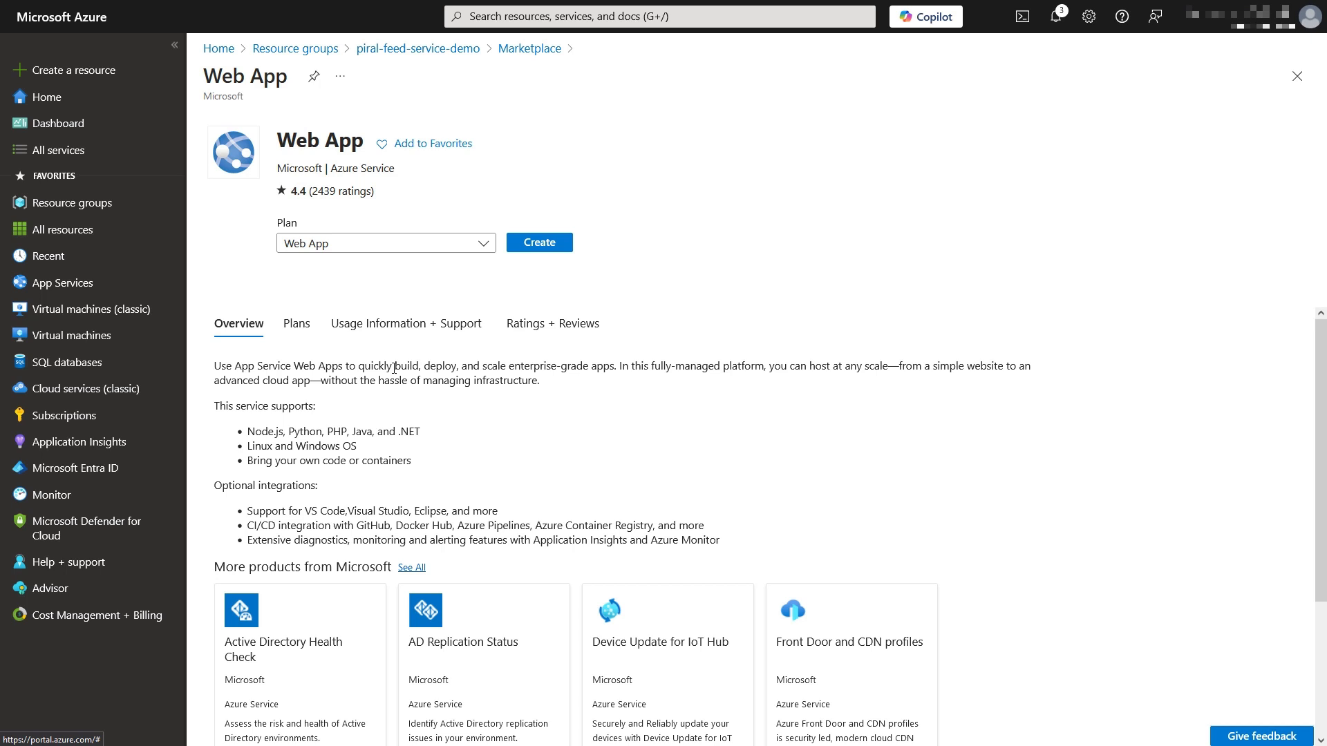
Step: Start a new web app named pfs-demo with the unique default hostname turned off
{"action": "left_click", "coordinate": [532, 248]}
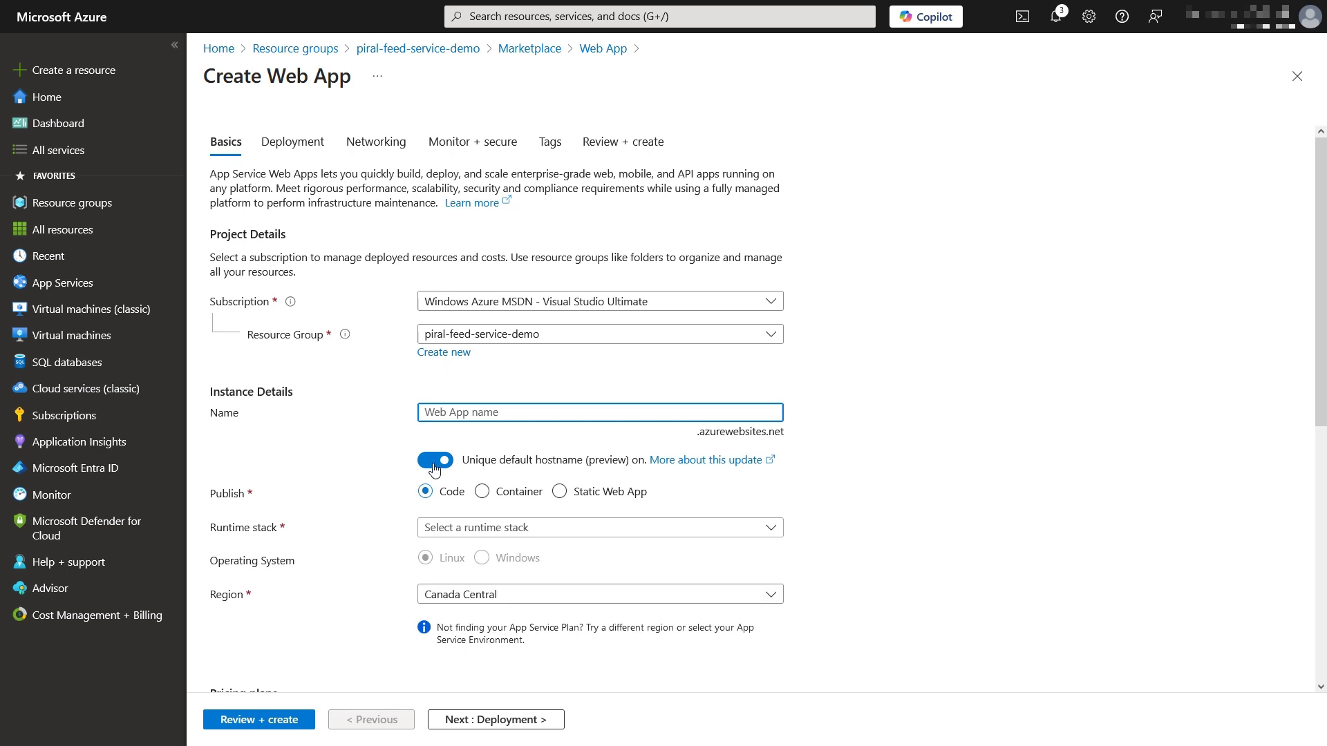
{"action": "left_click", "coordinate": [434, 462]}
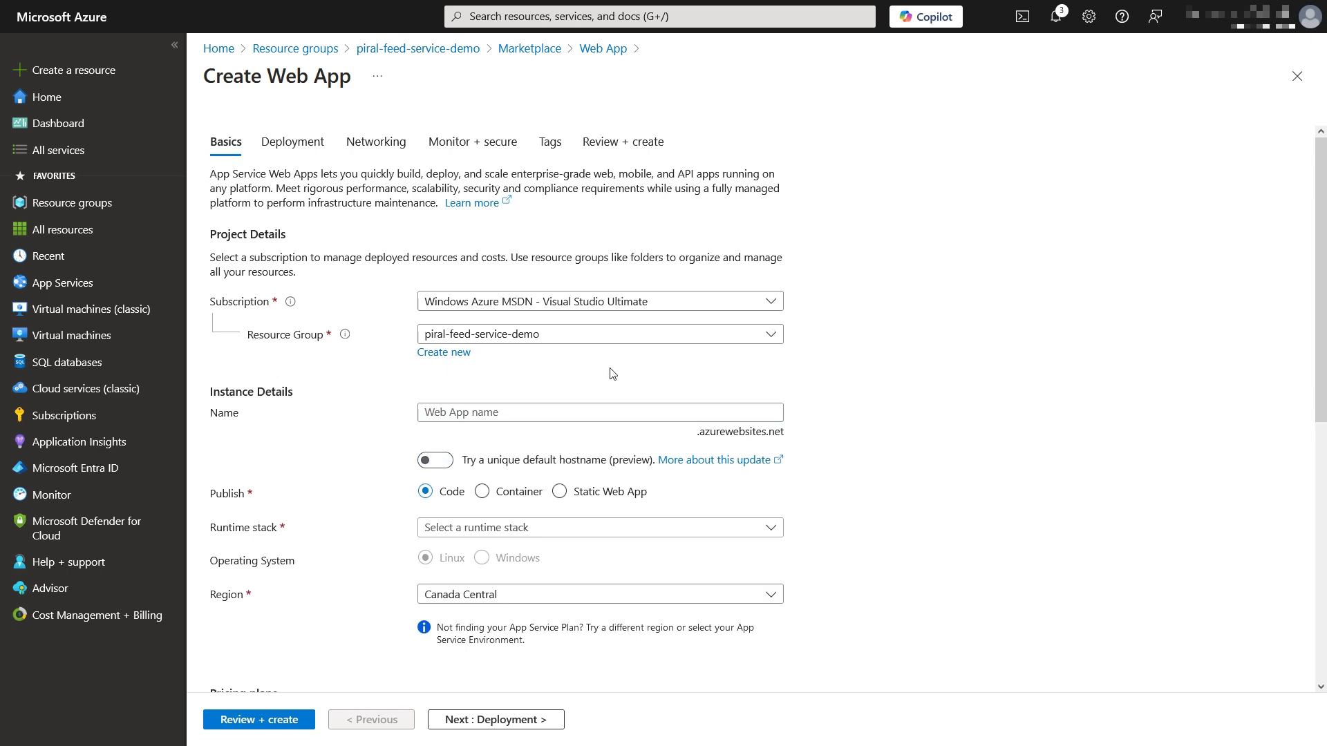
{"action": "left_click", "coordinate": [506, 411]}
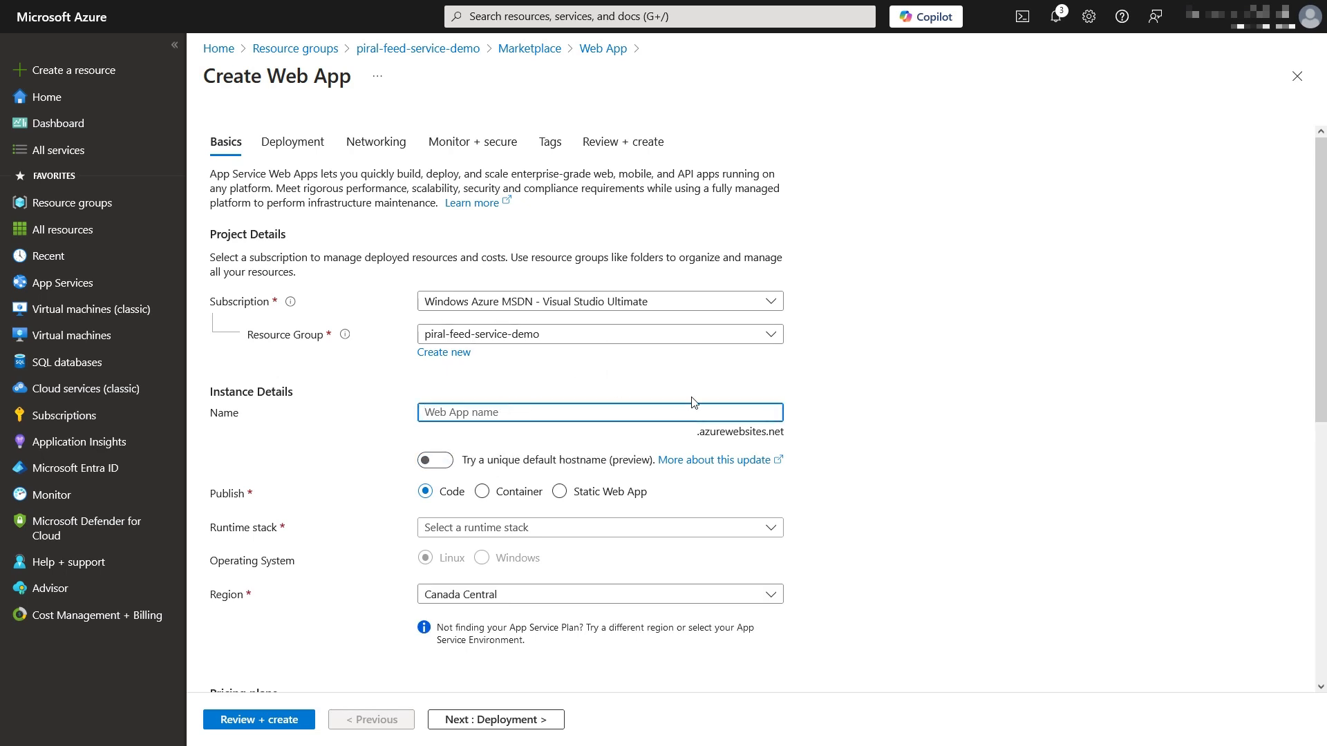
{"action": "type", "text": "pfs-demo"}
Step: Publish it as a Linux container on the Free F1 plan and go to Review + create
{"action": "scroll", "coordinate": [702, 376], "scroll_direction": "down", "scroll_amount": 1}
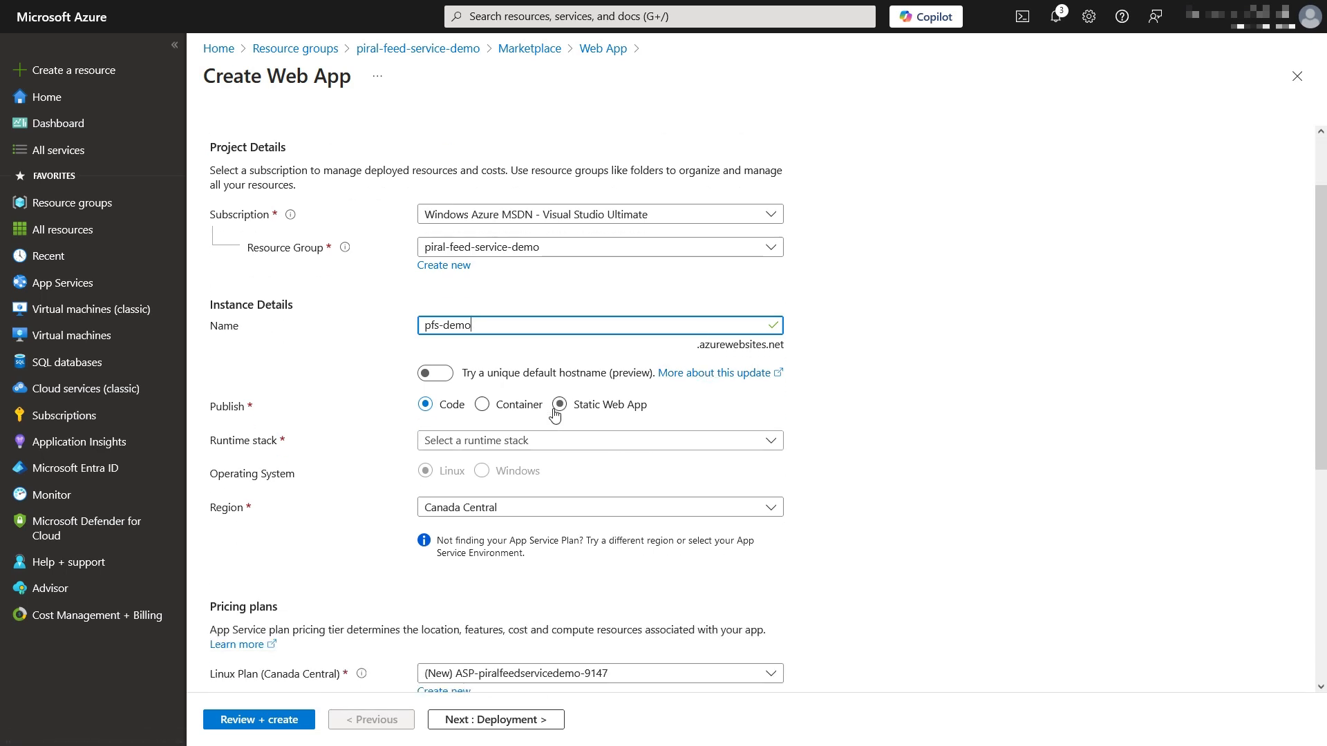
{"action": "left_click", "coordinate": [525, 407]}
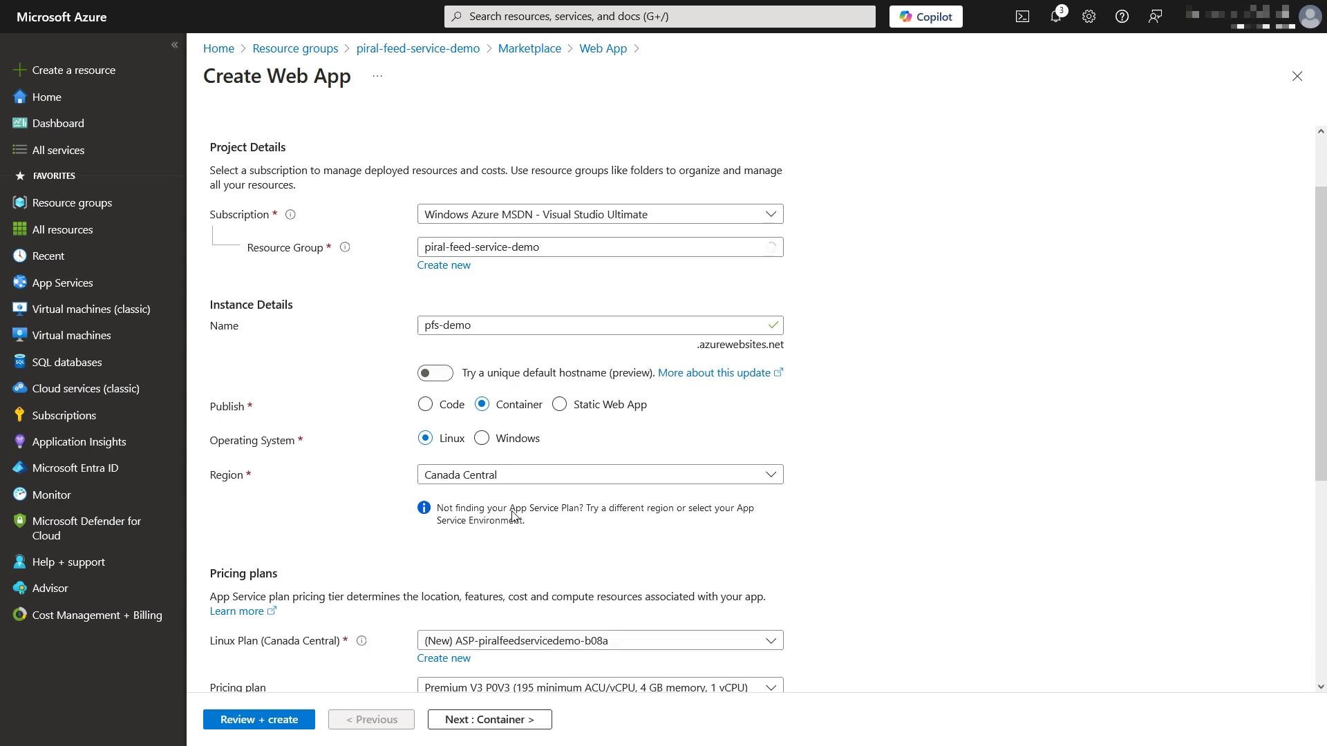
{"action": "scroll", "coordinate": [691, 552], "scroll_direction": "down", "scroll_amount": 1}
{"action": "scroll", "coordinate": [875, 615], "scroll_direction": "down", "scroll_amount": 3}
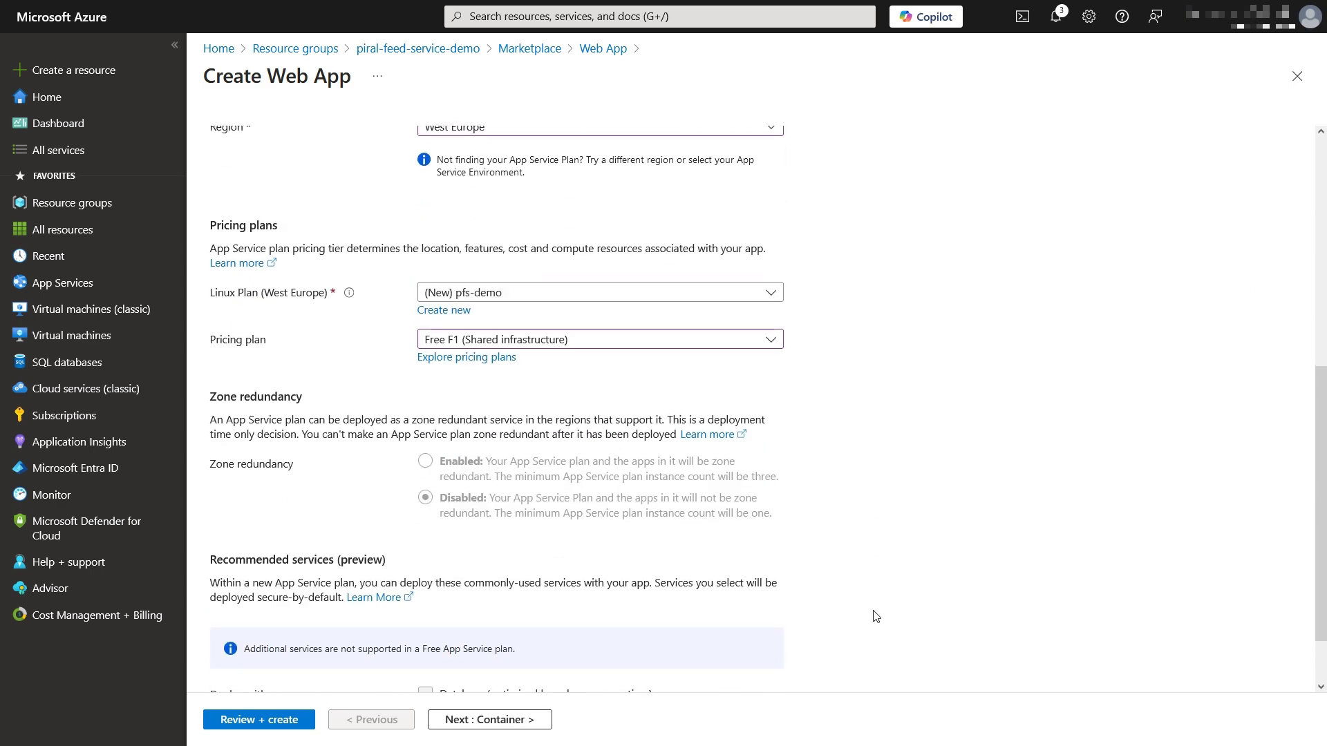
{"action": "scroll", "coordinate": [875, 616], "scroll_direction": "down", "scroll_amount": 1}
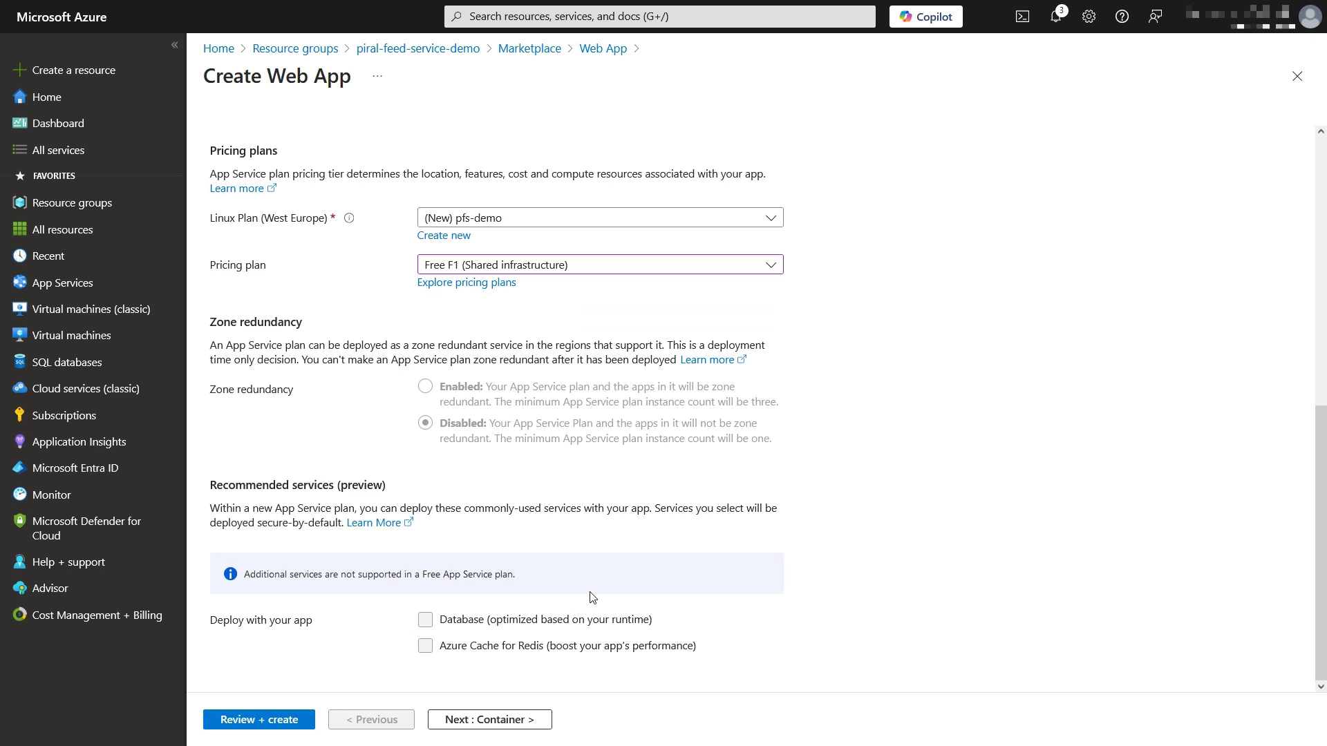
{"action": "scroll", "coordinate": [592, 600], "scroll_direction": "up", "scroll_amount": 3}
{"action": "scroll", "coordinate": [590, 591], "scroll_direction": "up", "scroll_amount": 2}
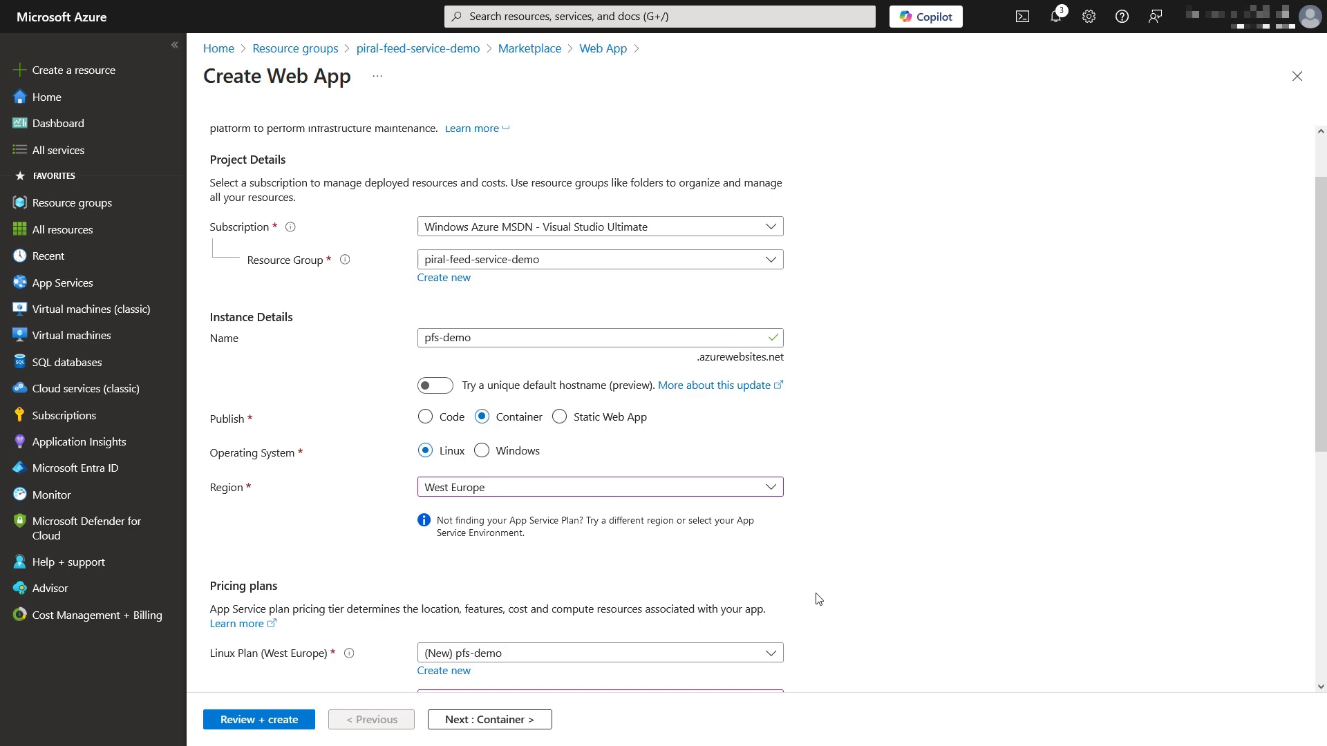
{"action": "scroll", "coordinate": [818, 598], "scroll_direction": "down", "scroll_amount": 2}
{"action": "scroll", "coordinate": [817, 599], "scroll_direction": "down", "scroll_amount": 3}
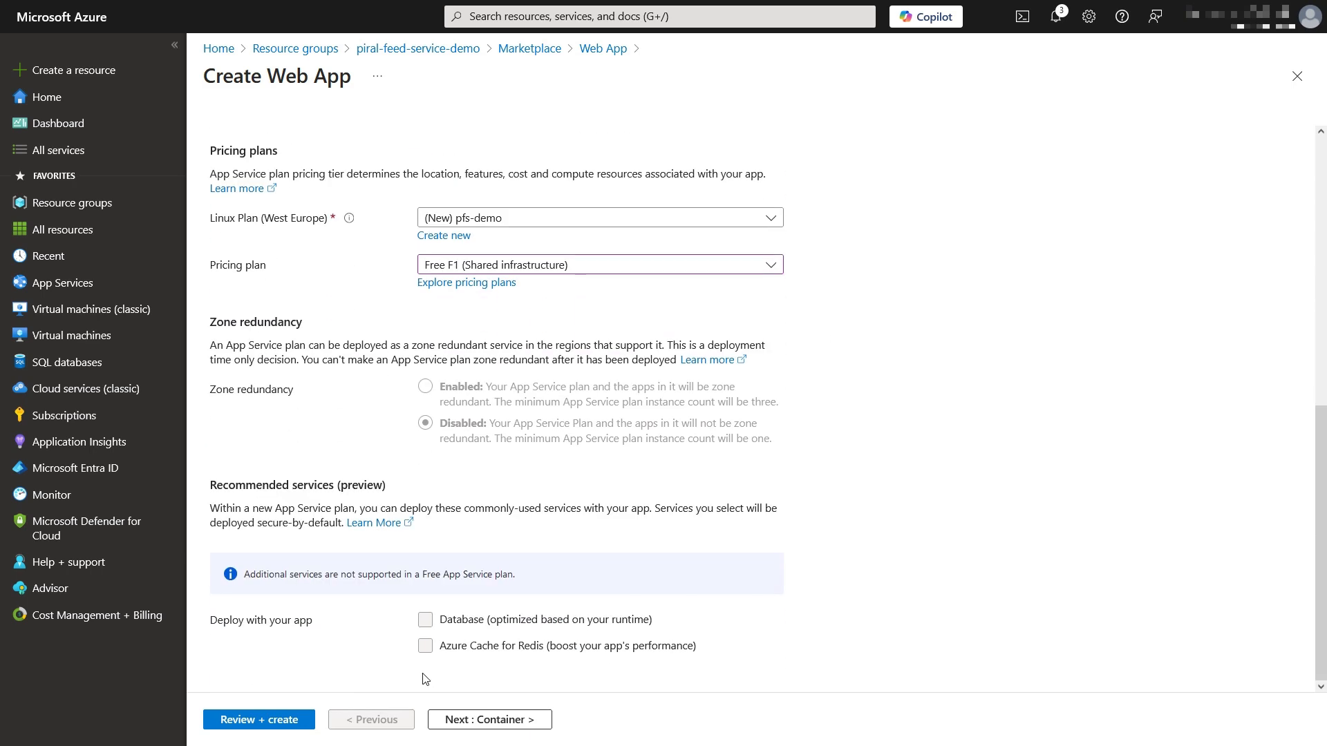
{"action": "left_click", "coordinate": [270, 721]}
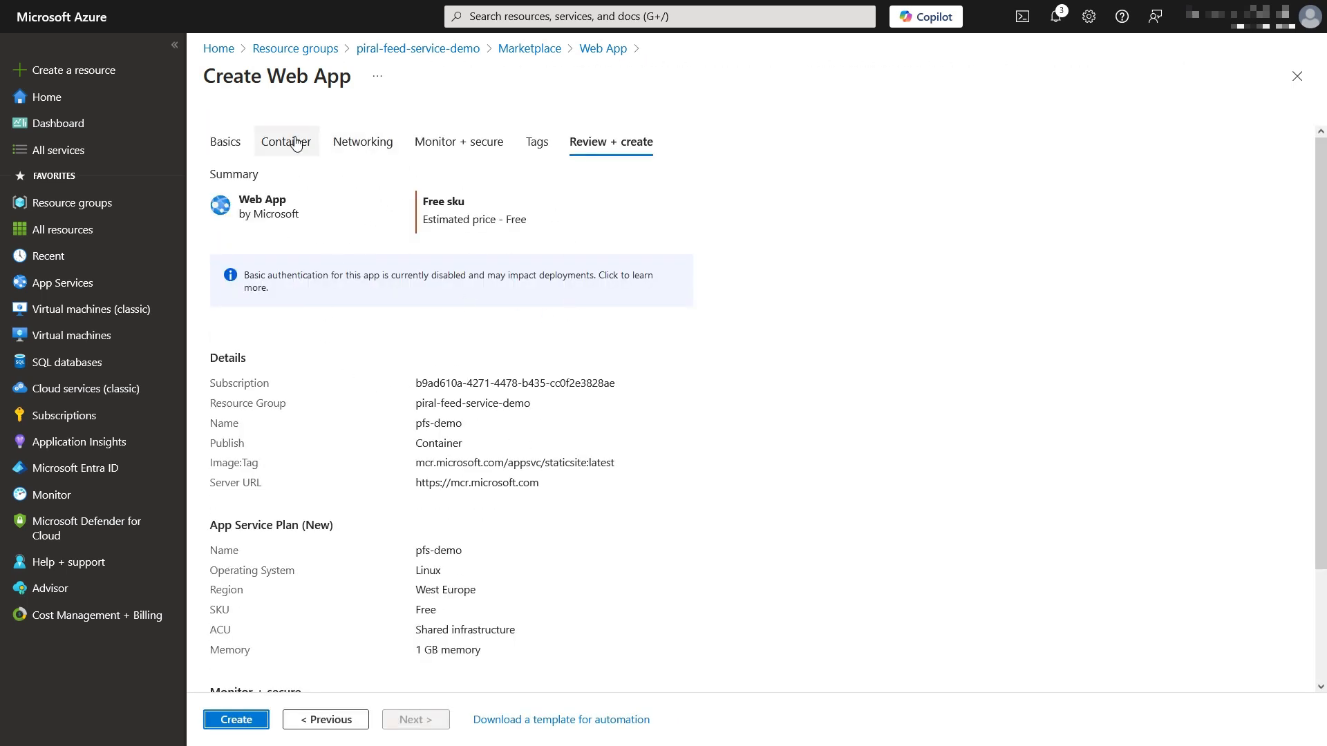
Step: Use the private registry image piral.azurecr.io/piral-feed-service:latest as the container, then review
{"action": "left_click", "coordinate": [296, 143]}
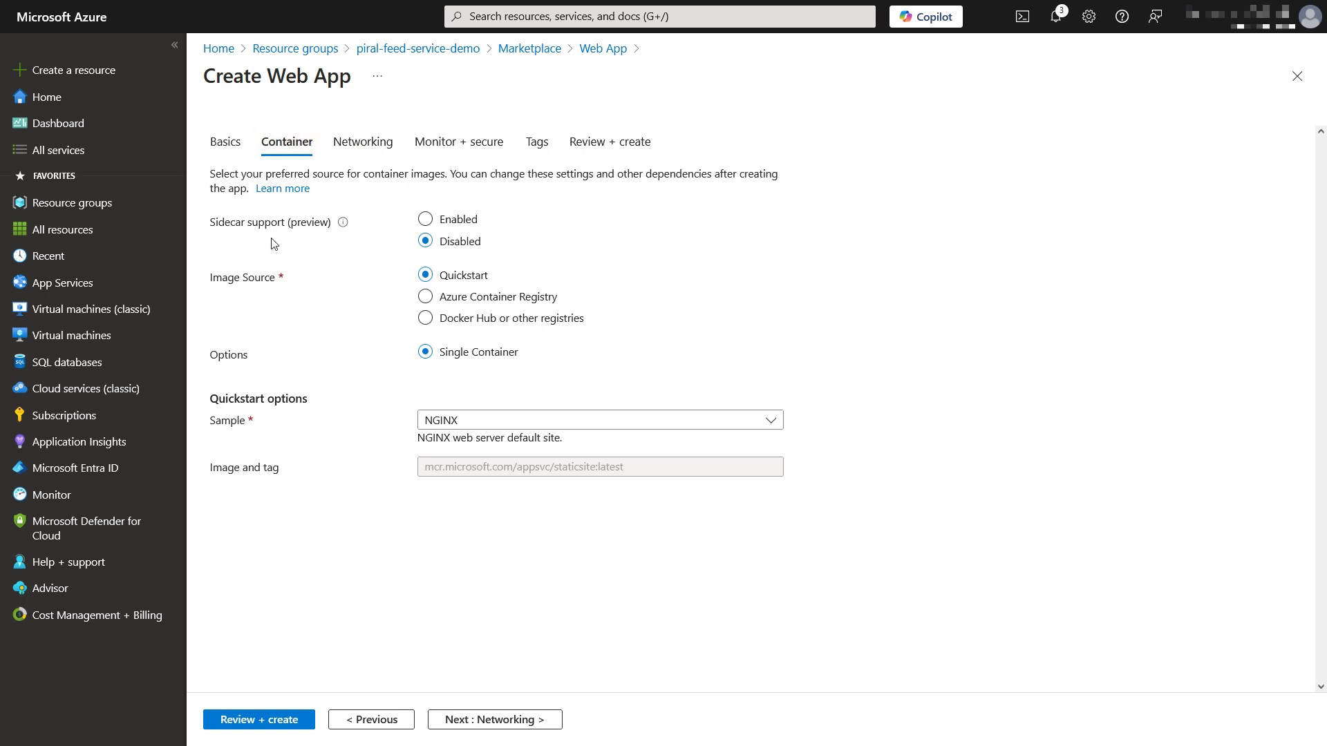
{"action": "left_click", "coordinate": [425, 319]}
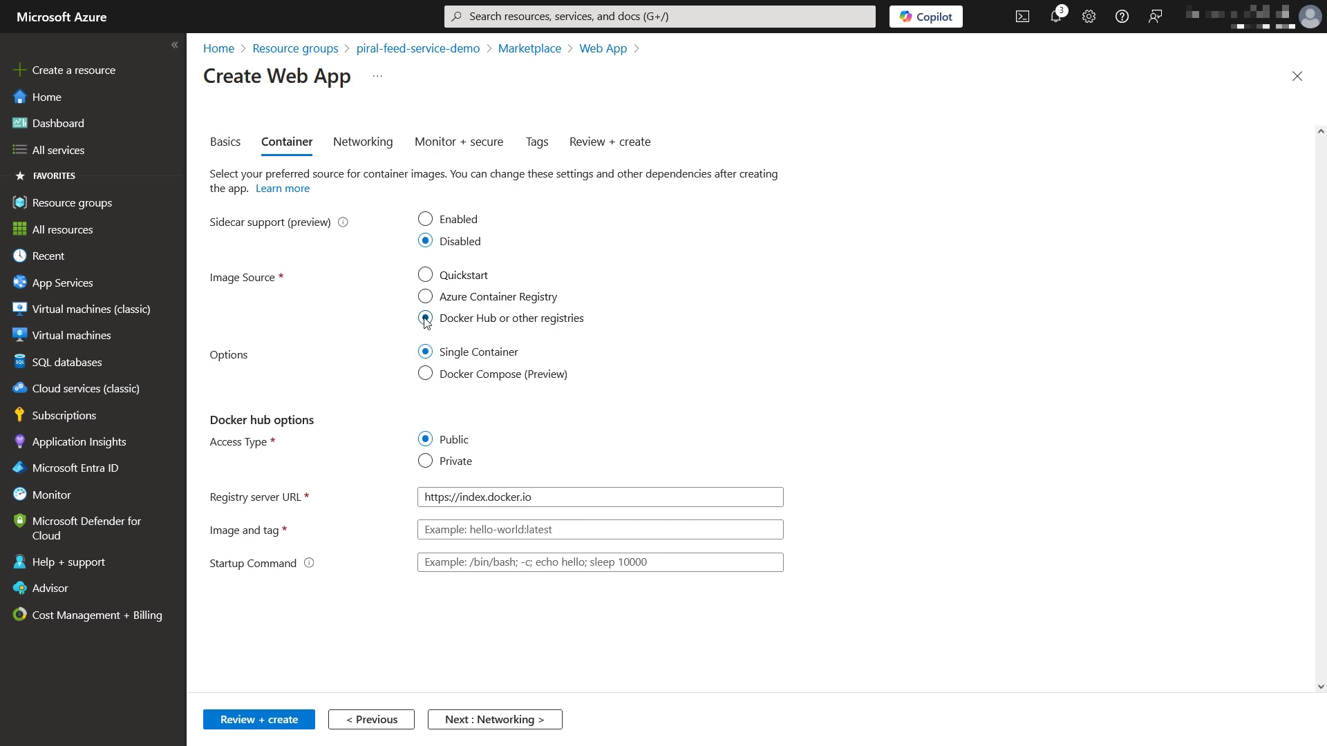
{"action": "left_click", "coordinate": [426, 462]}
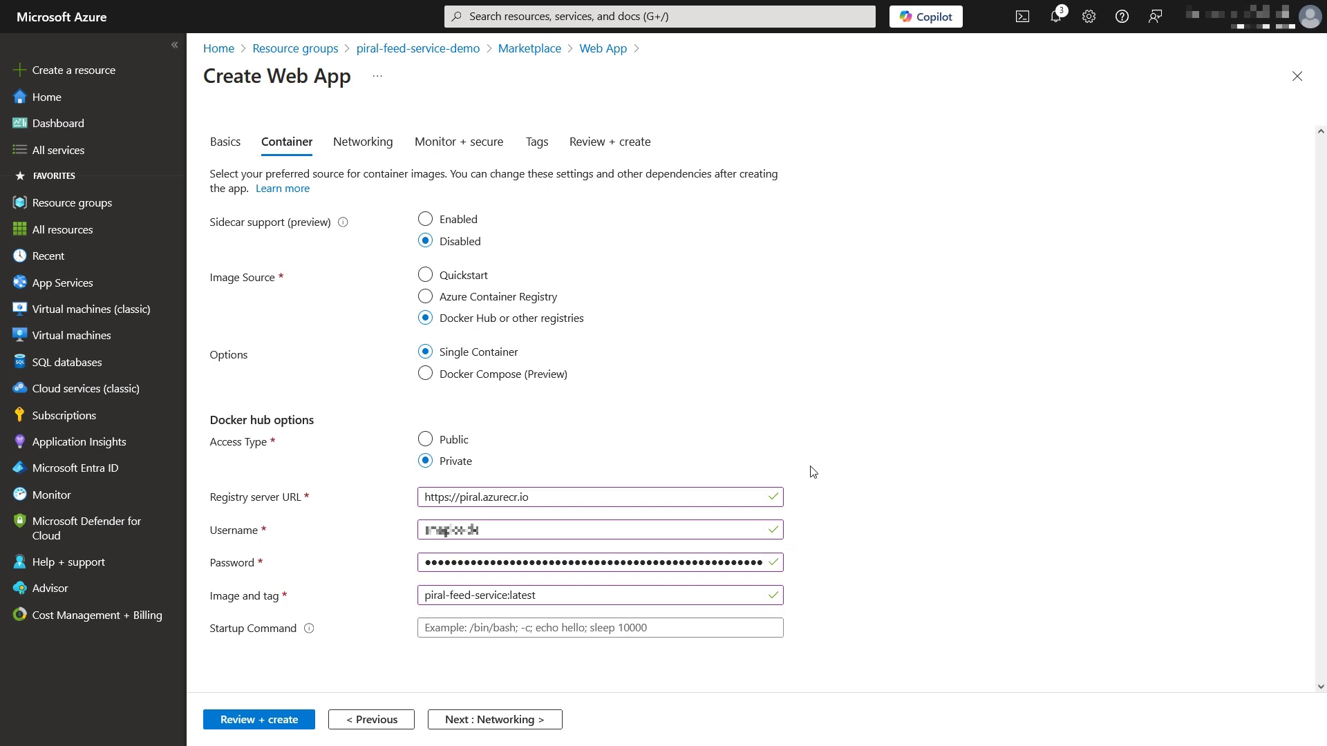
{"action": "left_click", "coordinate": [283, 720]}
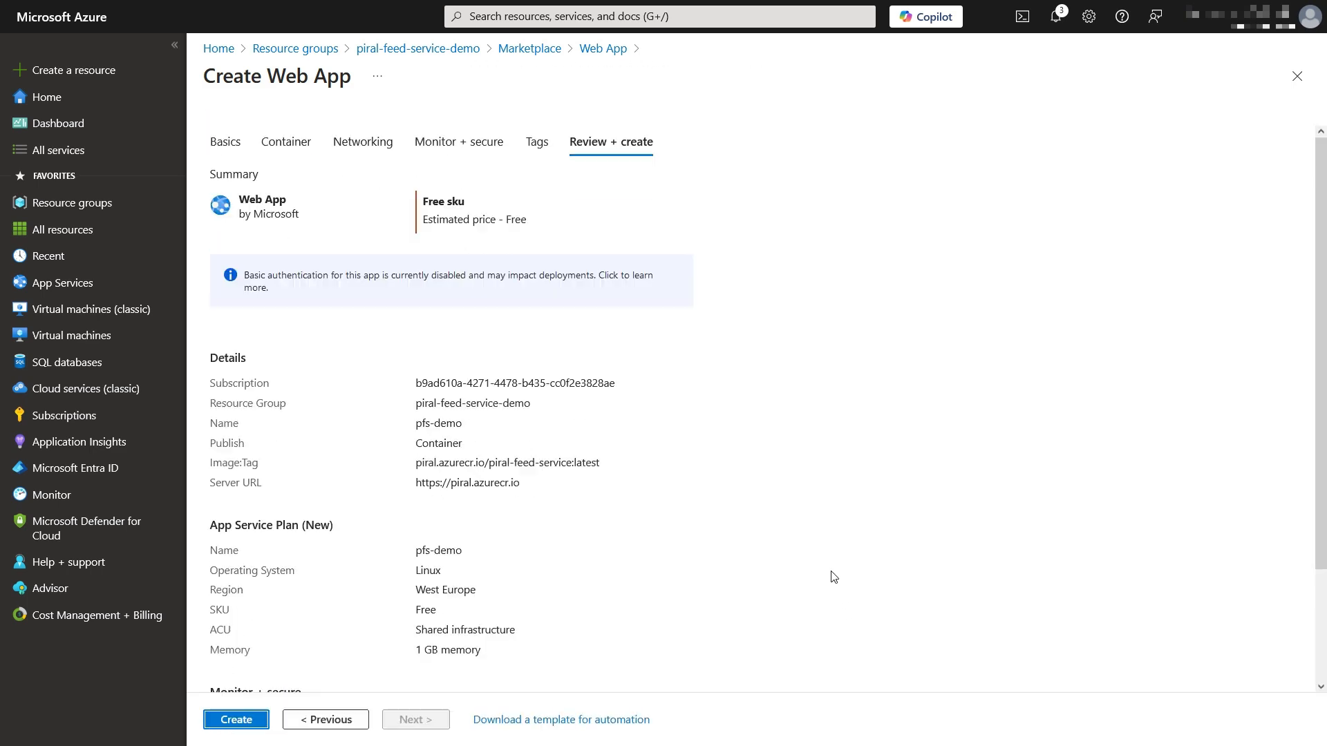
Step: Create pfs-demo and open its deployed site at pfs-demo.azurewebsites.net
{"action": "scroll", "coordinate": [834, 577], "scroll_direction": "down", "scroll_amount": 2}
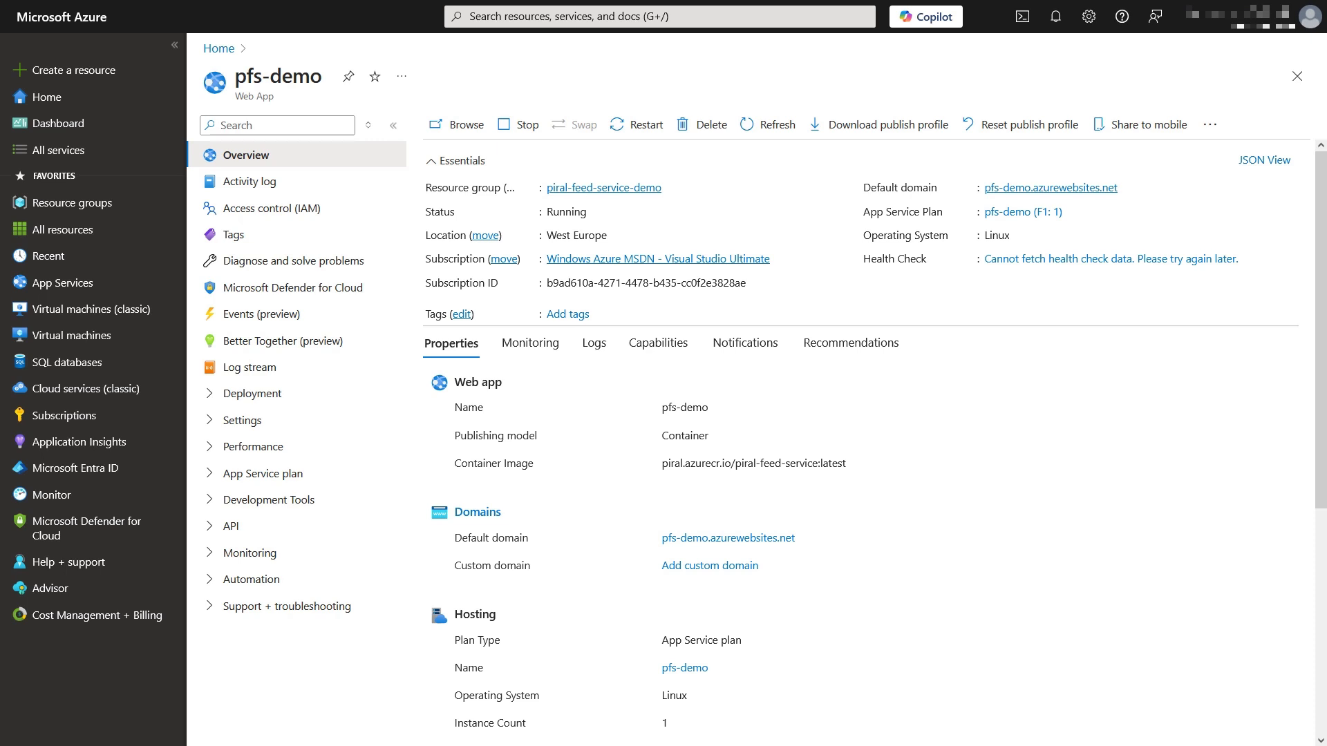
{"action": "left_click", "coordinate": [1100, 186]}
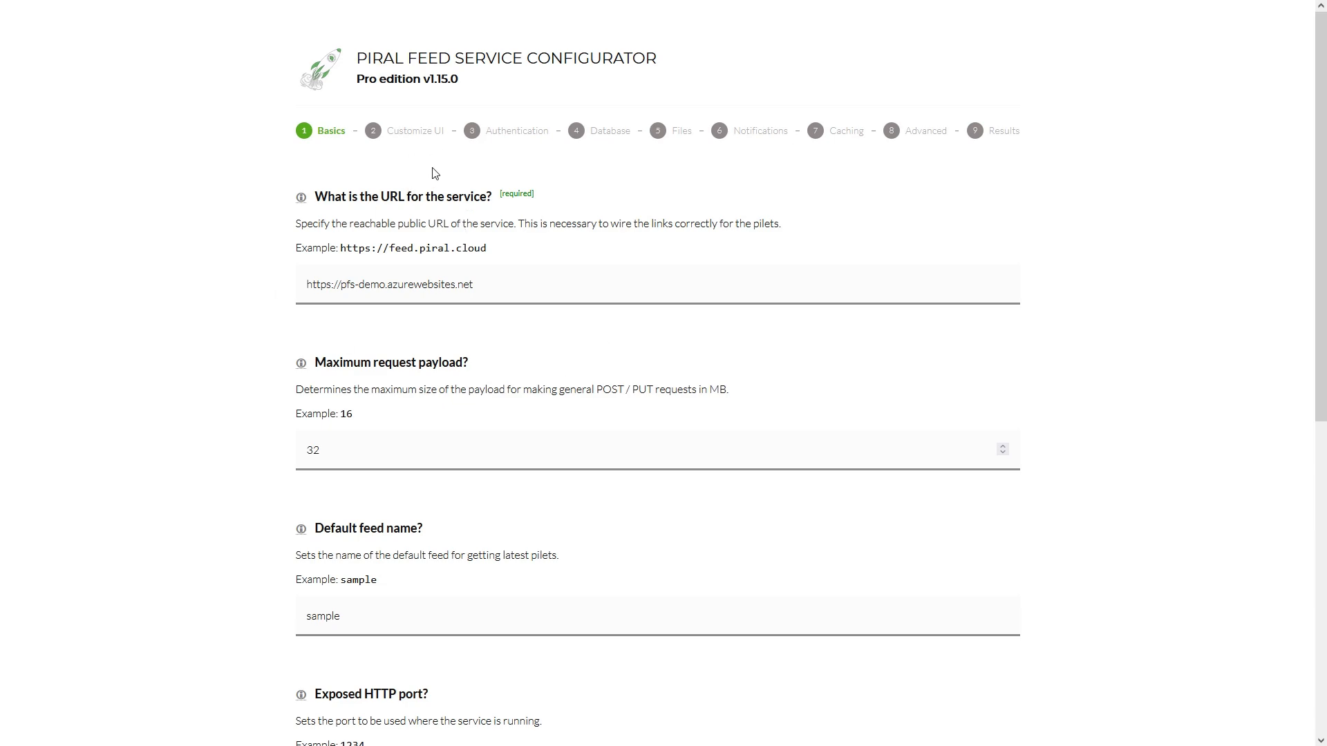
Step: Look over the Piral Feed Service Configurator's Basics step, then return to the pfs-demo overview
{"action": "scroll", "coordinate": [484, 351], "scroll_direction": "down", "scroll_amount": 5}
{"action": "scroll", "coordinate": [484, 351], "scroll_direction": "up", "scroll_amount": 5}
{"action": "key", "text": "ctrl+Tab"}
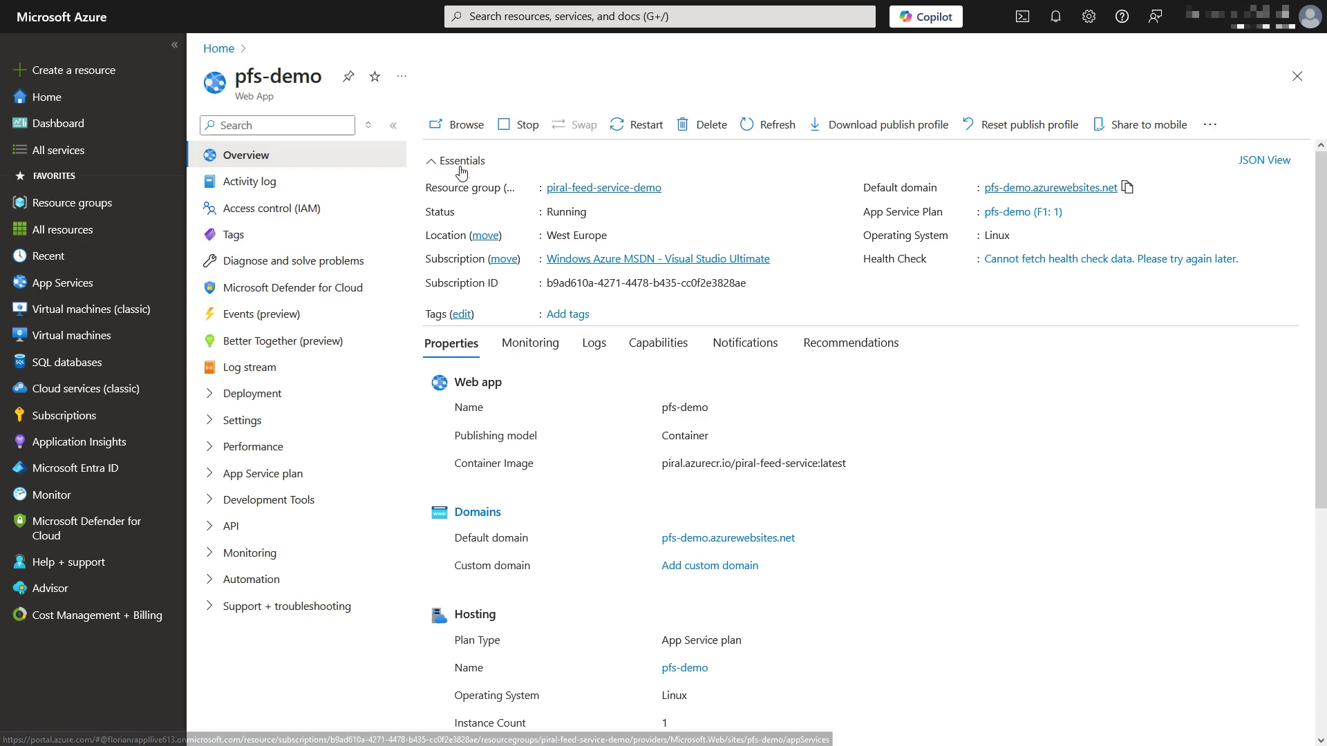
Step: From the piral-feed-service-demo resource group, find 'storage' among Azure services and open Storage account
{"action": "left_click", "coordinate": [571, 188]}
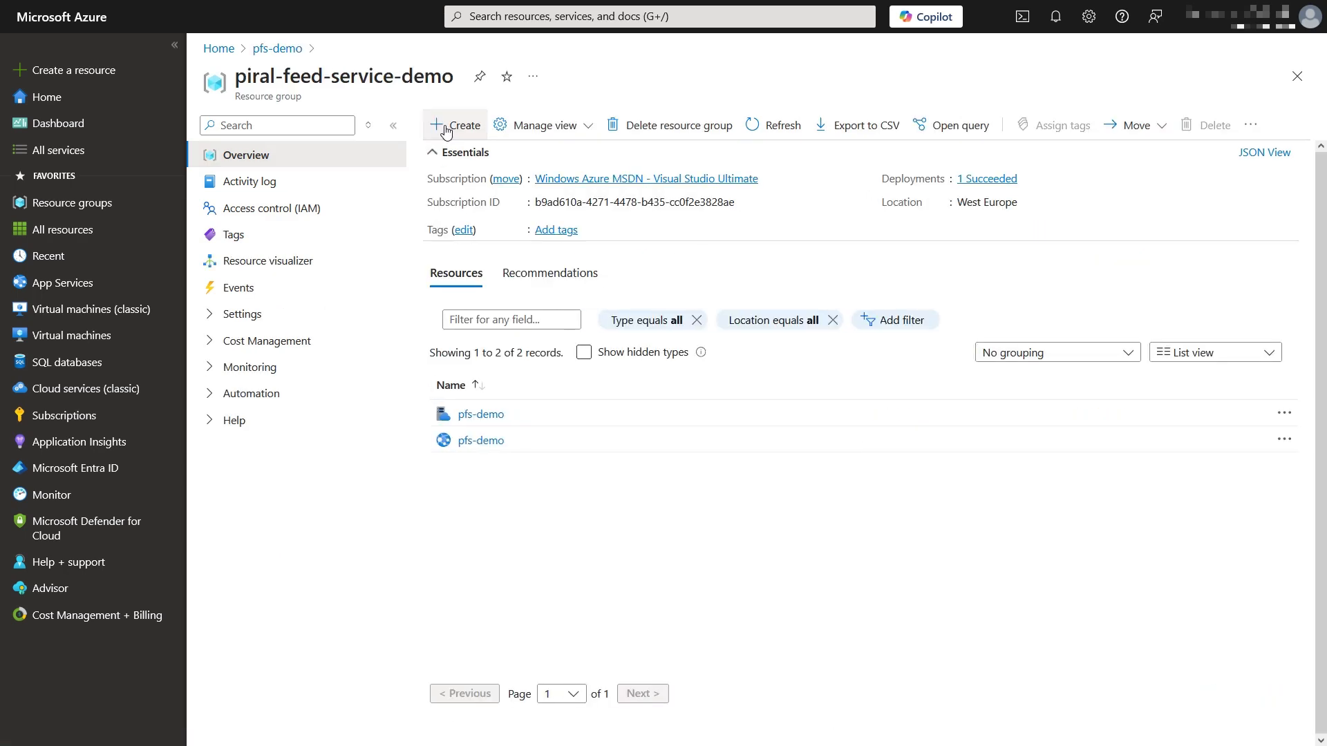
{"action": "left_click", "coordinate": [446, 128]}
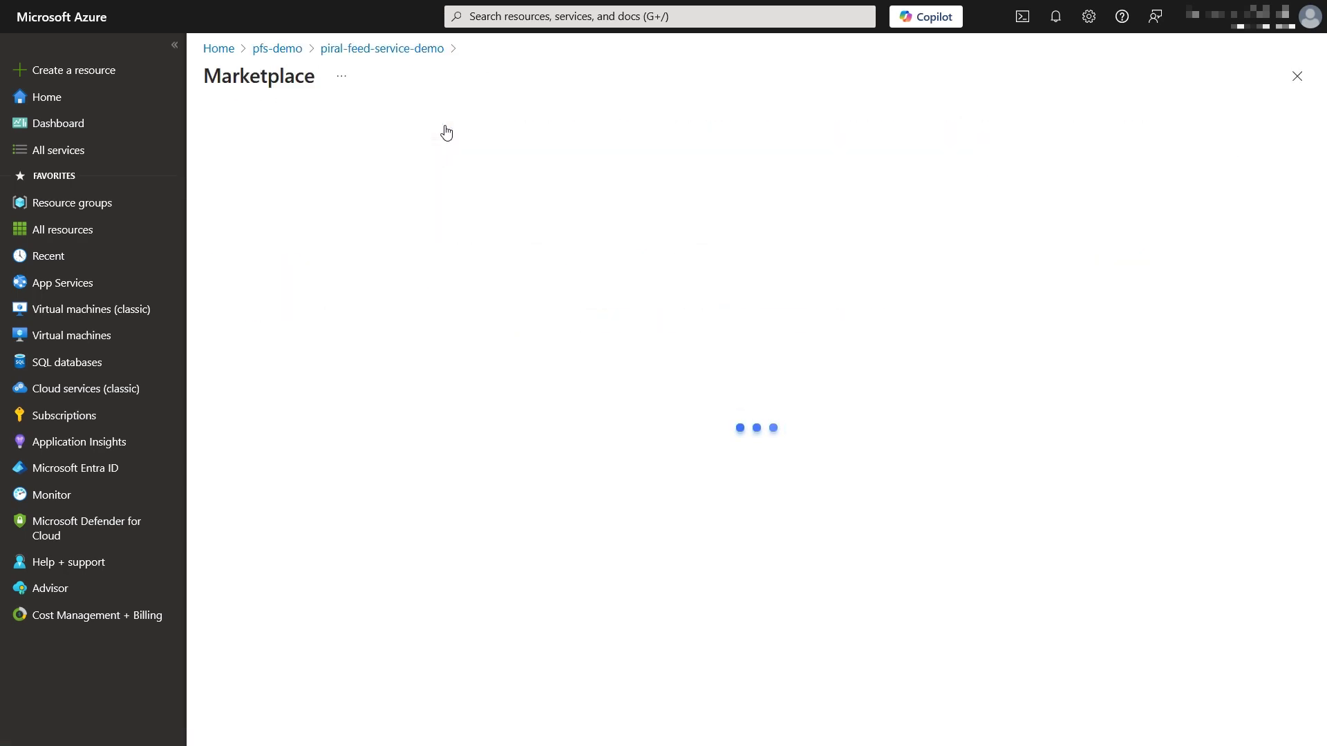
{"action": "type", "text": "storage"}
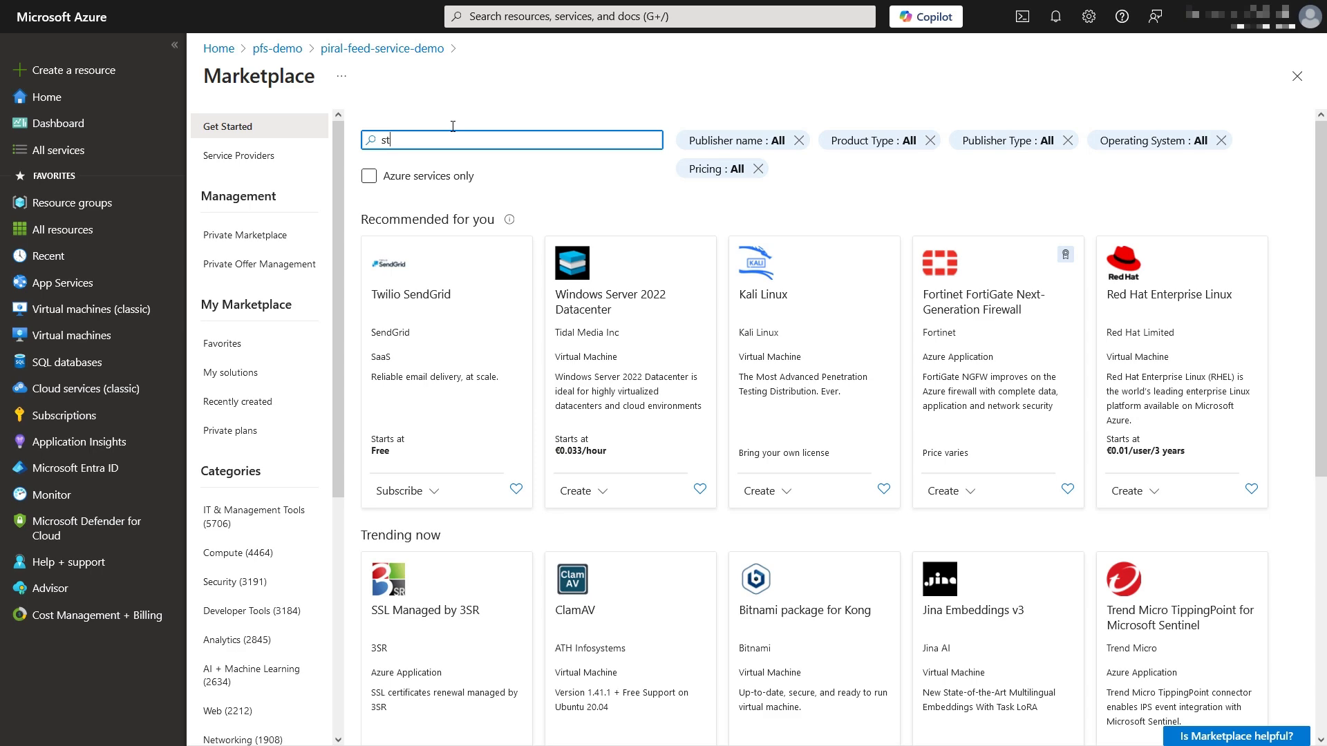
{"action": "key", "text": "Return"}
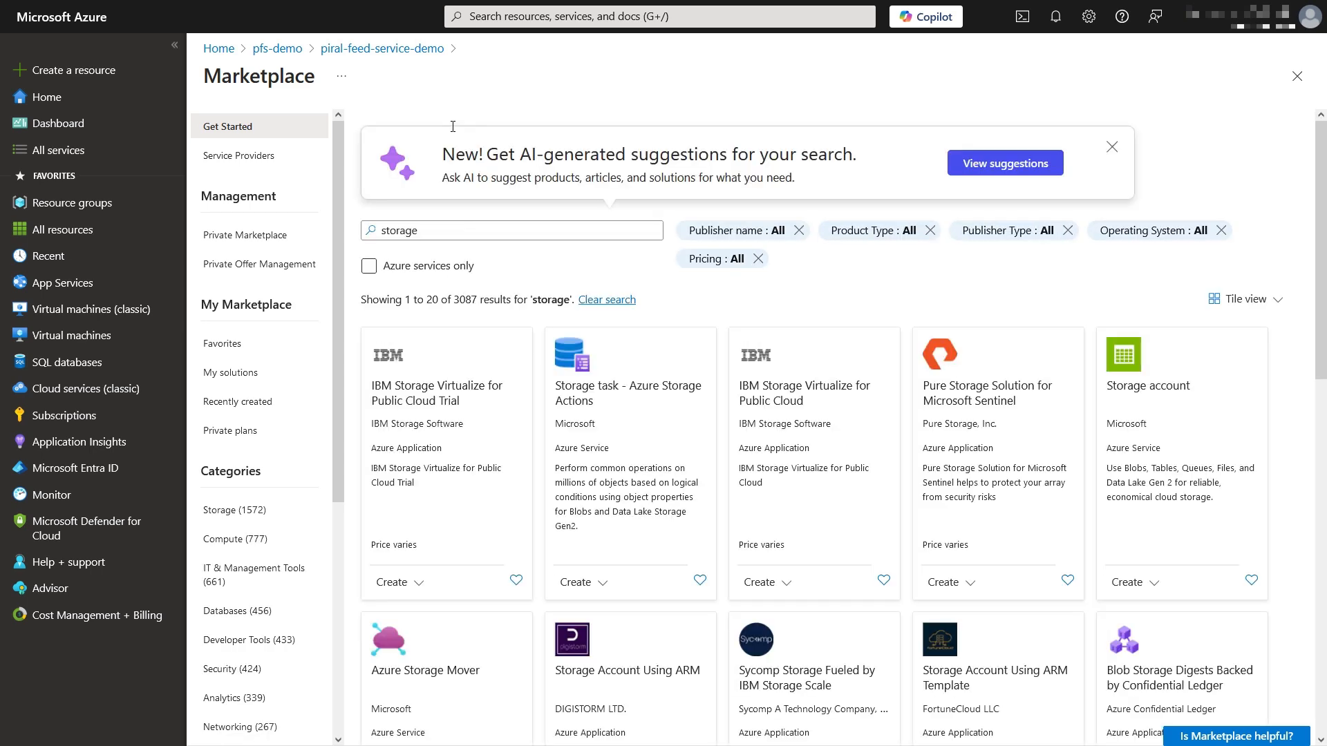
{"action": "left_click", "coordinate": [421, 272]}
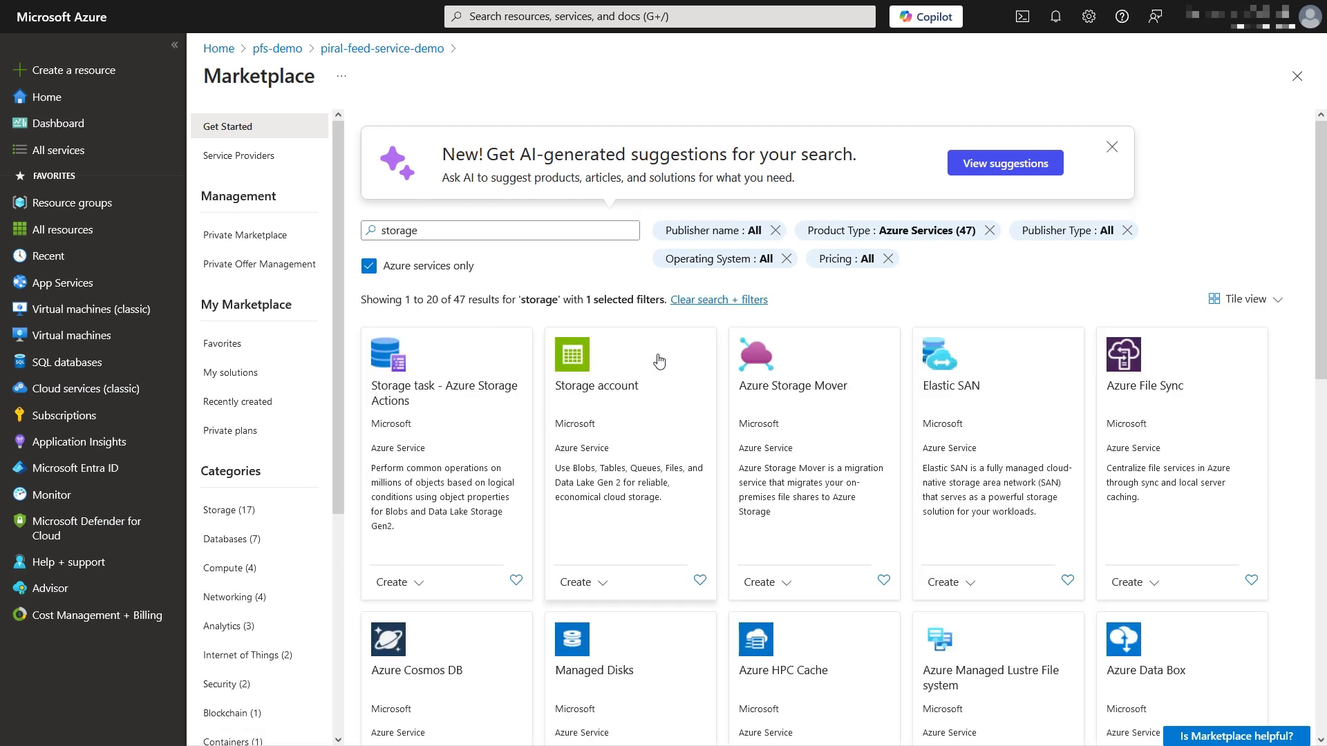
{"action": "left_click", "coordinate": [576, 357]}
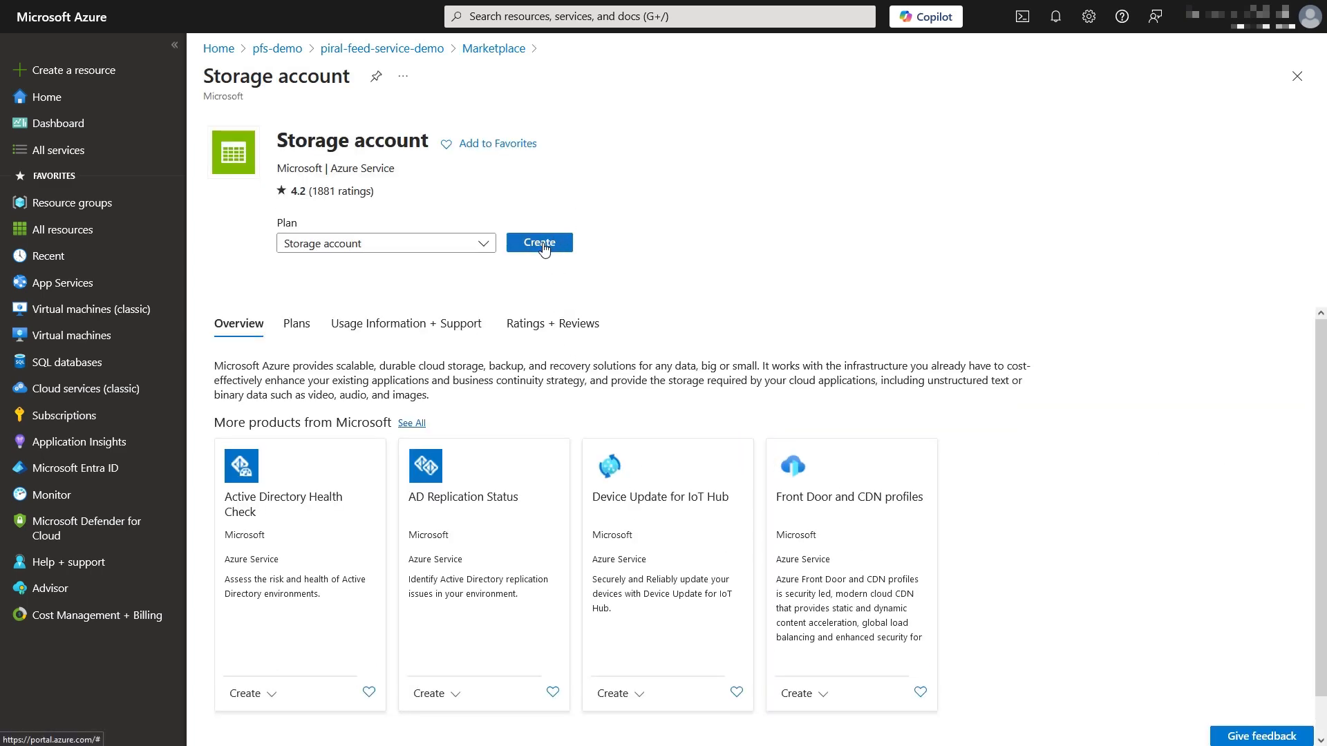
Step: Start a storage account named pfsdemo with Azure Blob Storage or Data Lake Gen 2 as primary service
{"action": "left_click", "coordinate": [545, 247]}
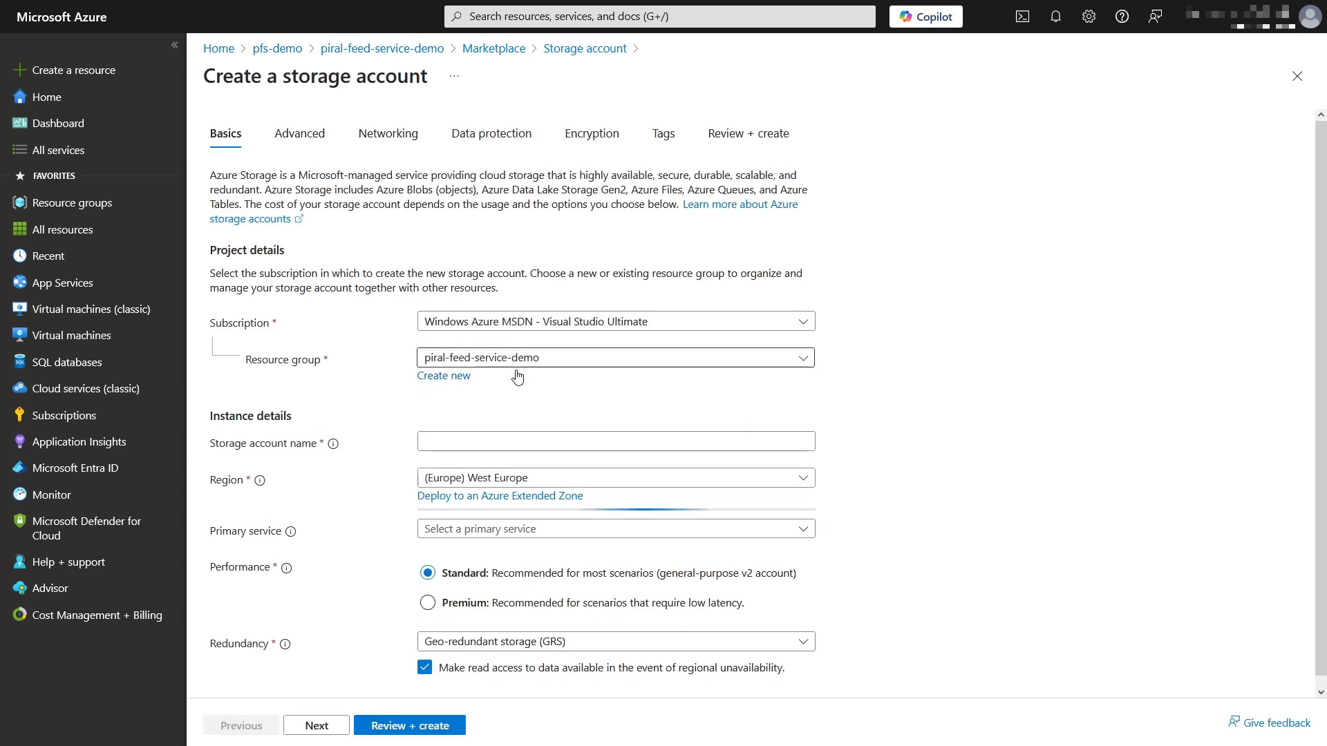
{"action": "left_click", "coordinate": [477, 444]}
{"action": "type", "text": "pfsdemo"}
{"action": "scroll", "coordinate": [526, 400], "scroll_direction": "down", "scroll_amount": 2}
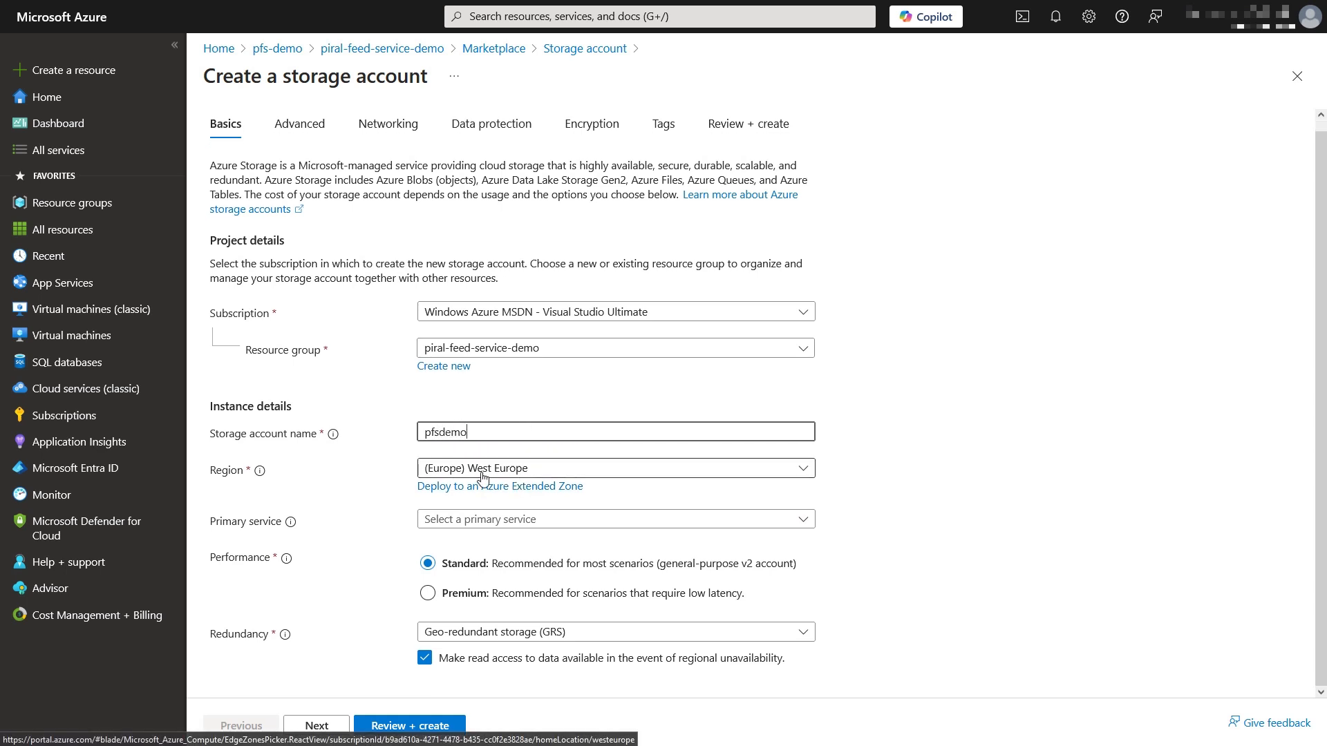
{"action": "left_click", "coordinate": [501, 521]}
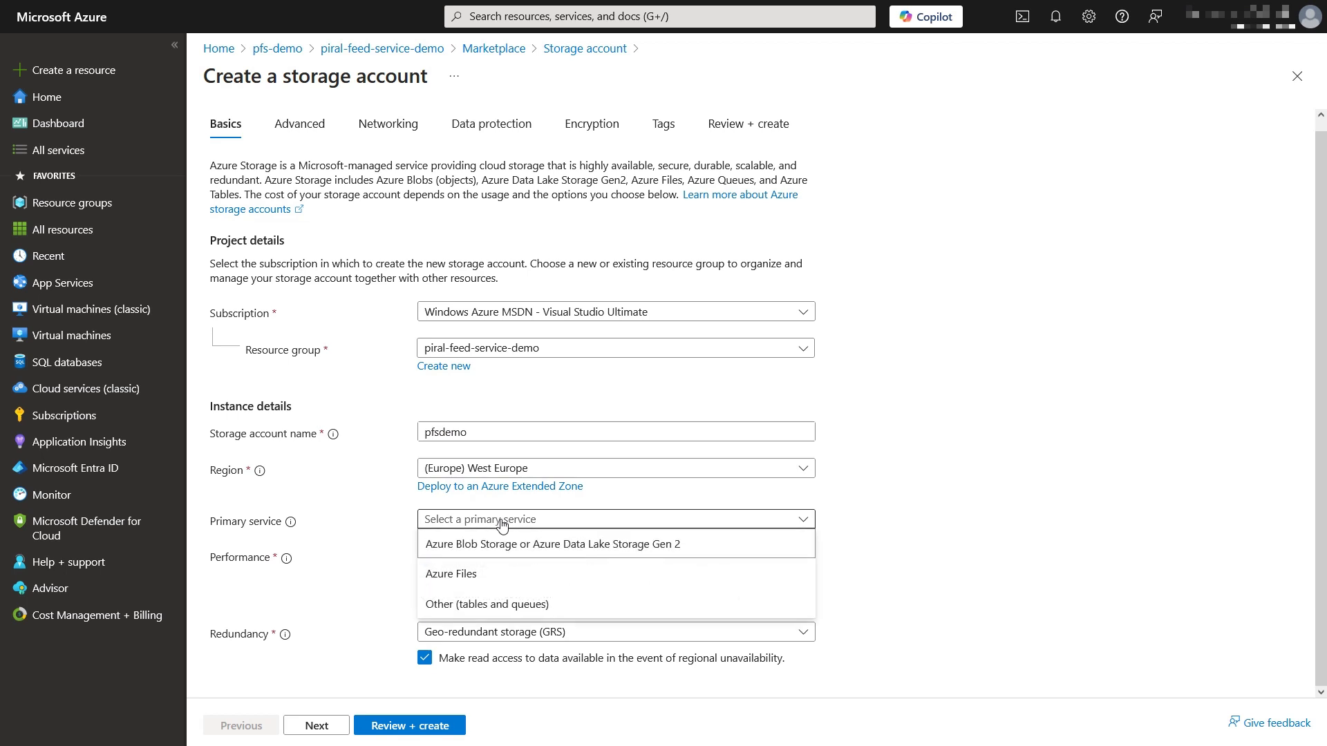
{"action": "left_click", "coordinate": [504, 545]}
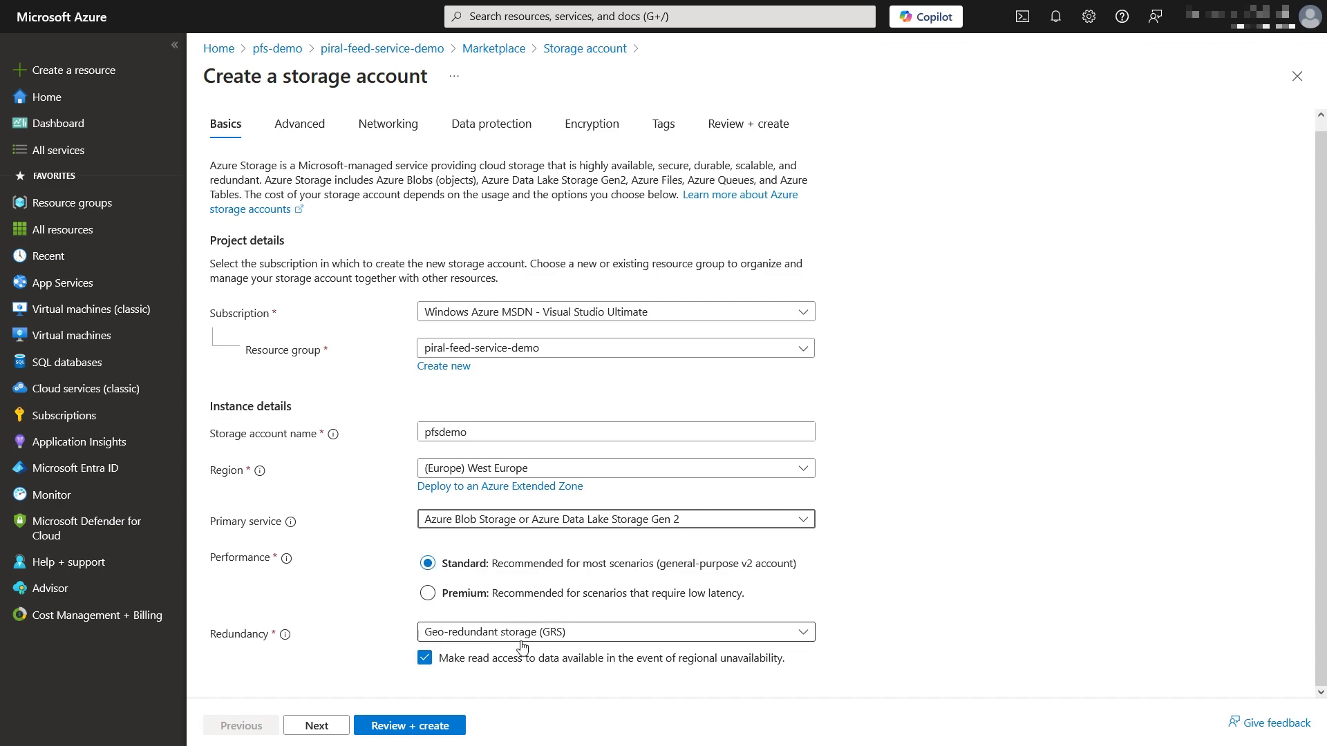
Step: Set redundancy to locally-redundant storage (LRS) and review the settings
{"action": "left_click", "coordinate": [435, 632]}
{"action": "left_click", "coordinate": [509, 419]}
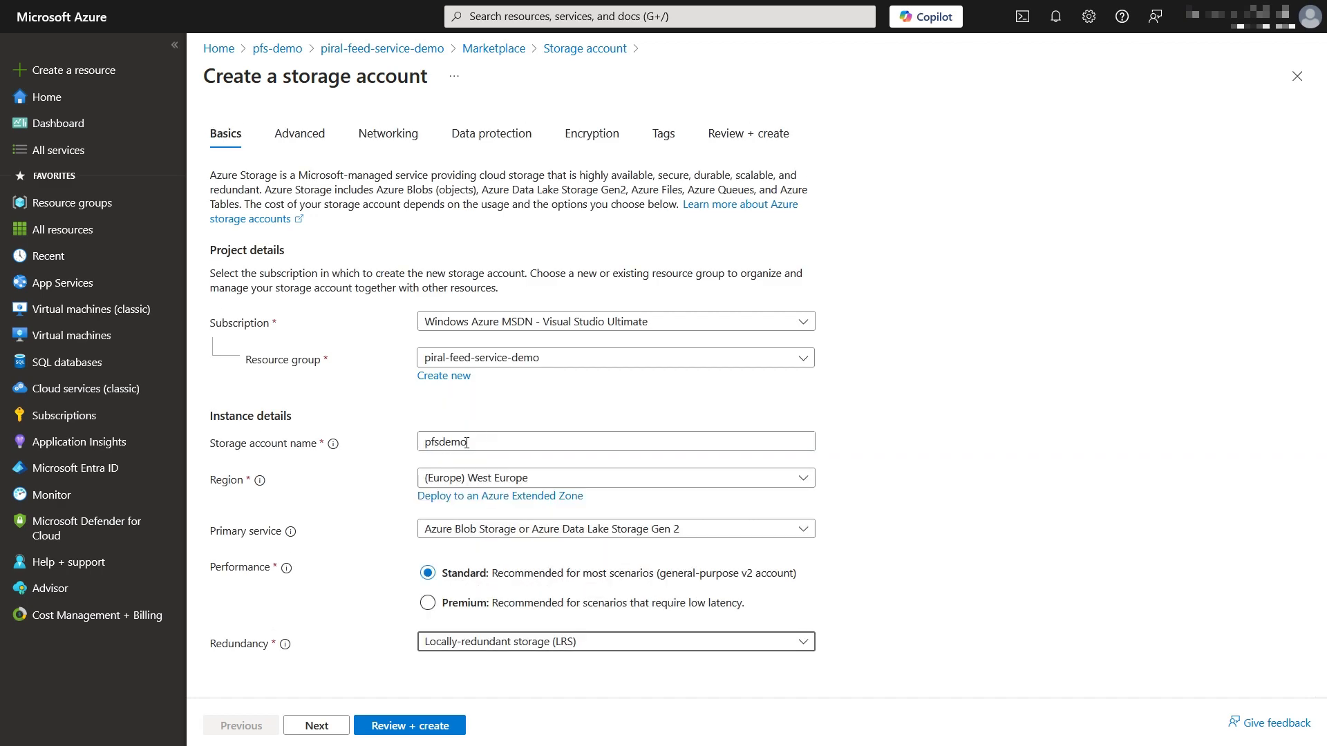
{"action": "left_click", "coordinate": [381, 725]}
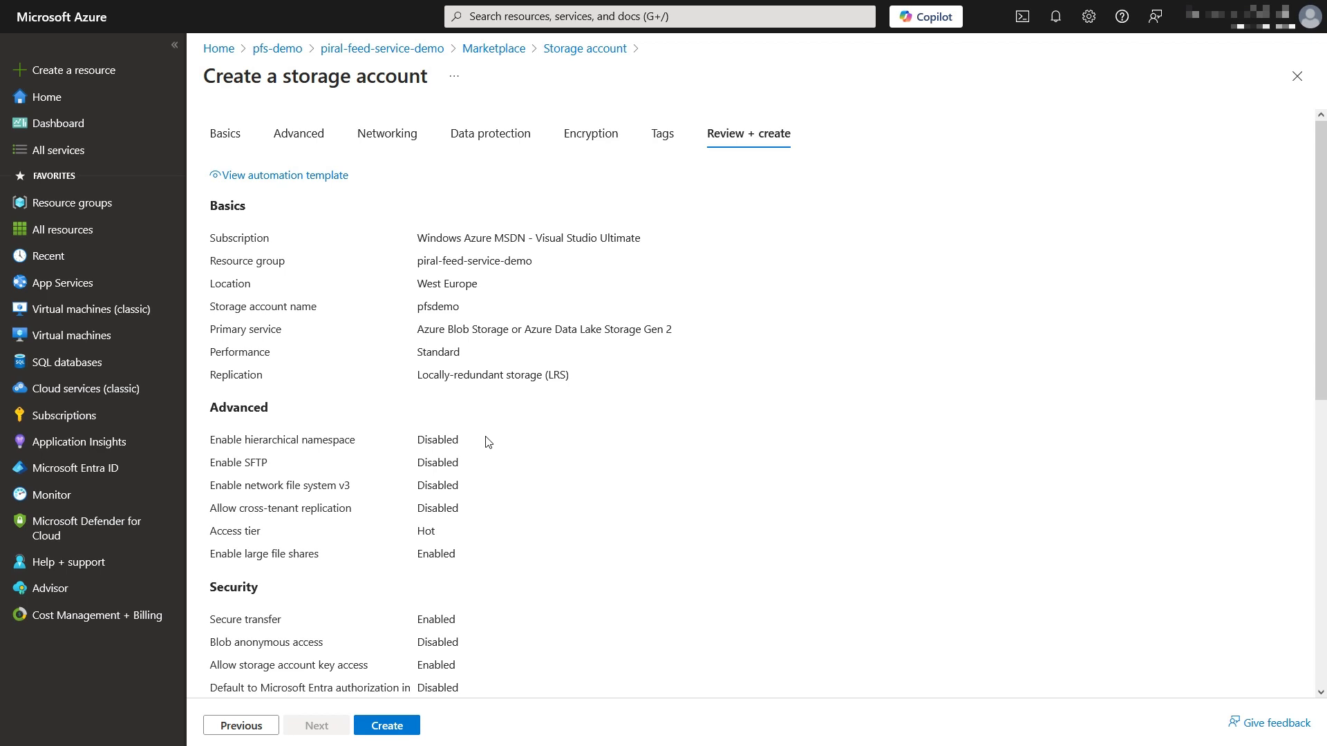
{"action": "scroll", "coordinate": [433, 557], "scroll_direction": "down", "scroll_amount": 1}
Step: Create pfsdemo, open it, check its Storage browser tables, then open its Access keys
{"action": "left_click", "coordinate": [407, 727]}
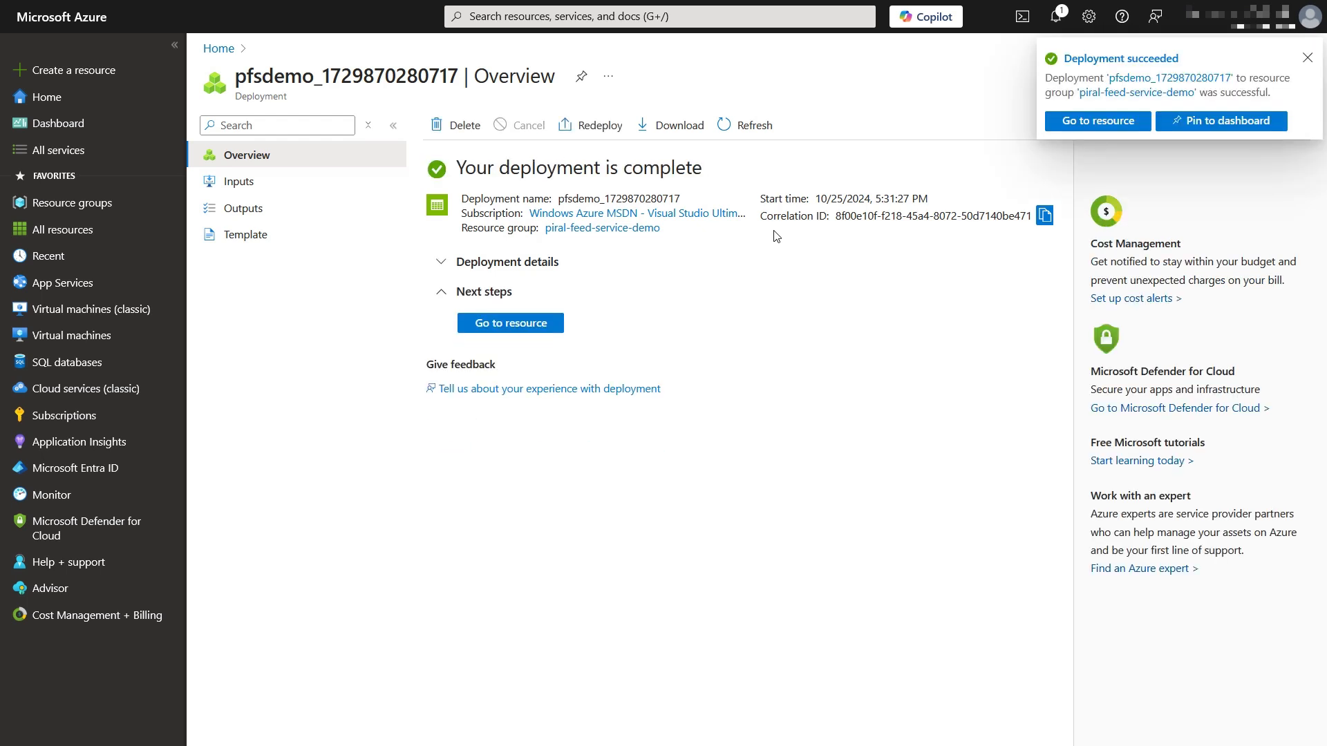
{"action": "left_click", "coordinate": [557, 324]}
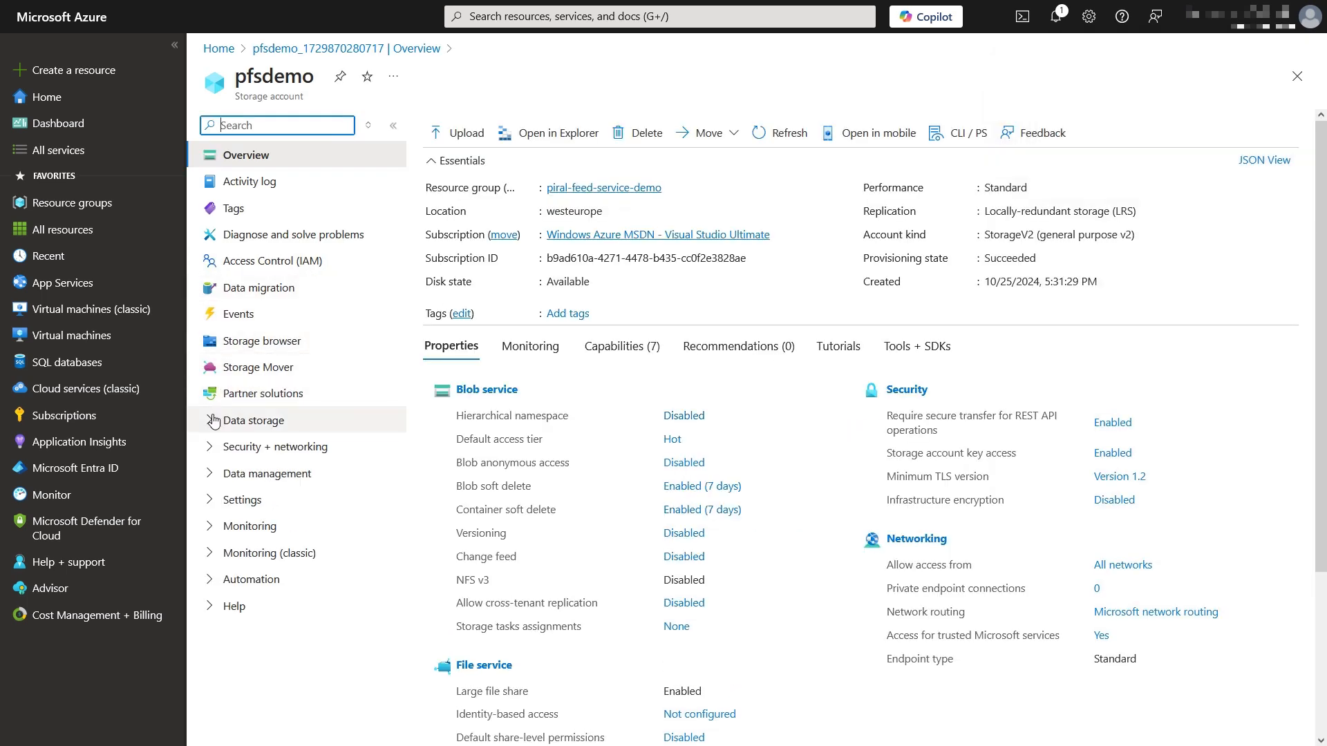
{"action": "left_click", "coordinate": [261, 340]}
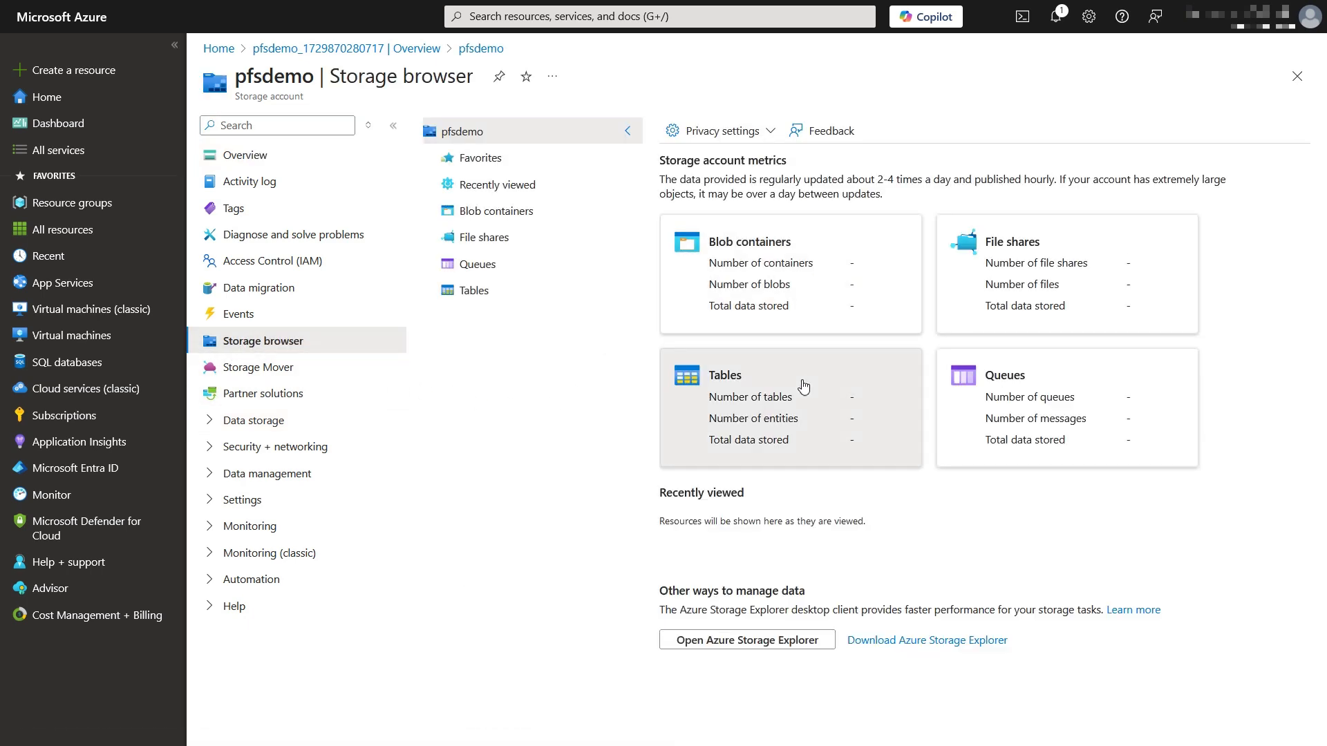
{"action": "left_click", "coordinate": [829, 405]}
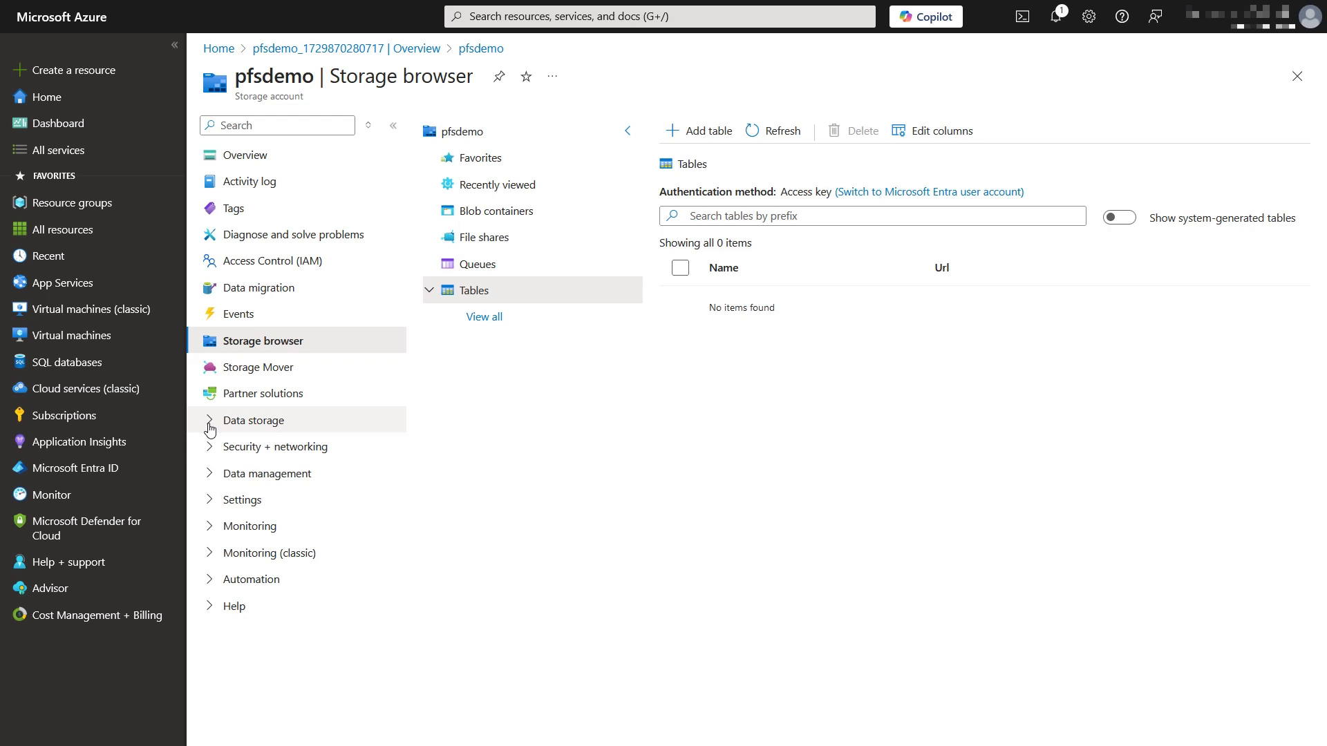
{"action": "left_click", "coordinate": [208, 447]}
{"action": "left_click", "coordinate": [276, 525]}
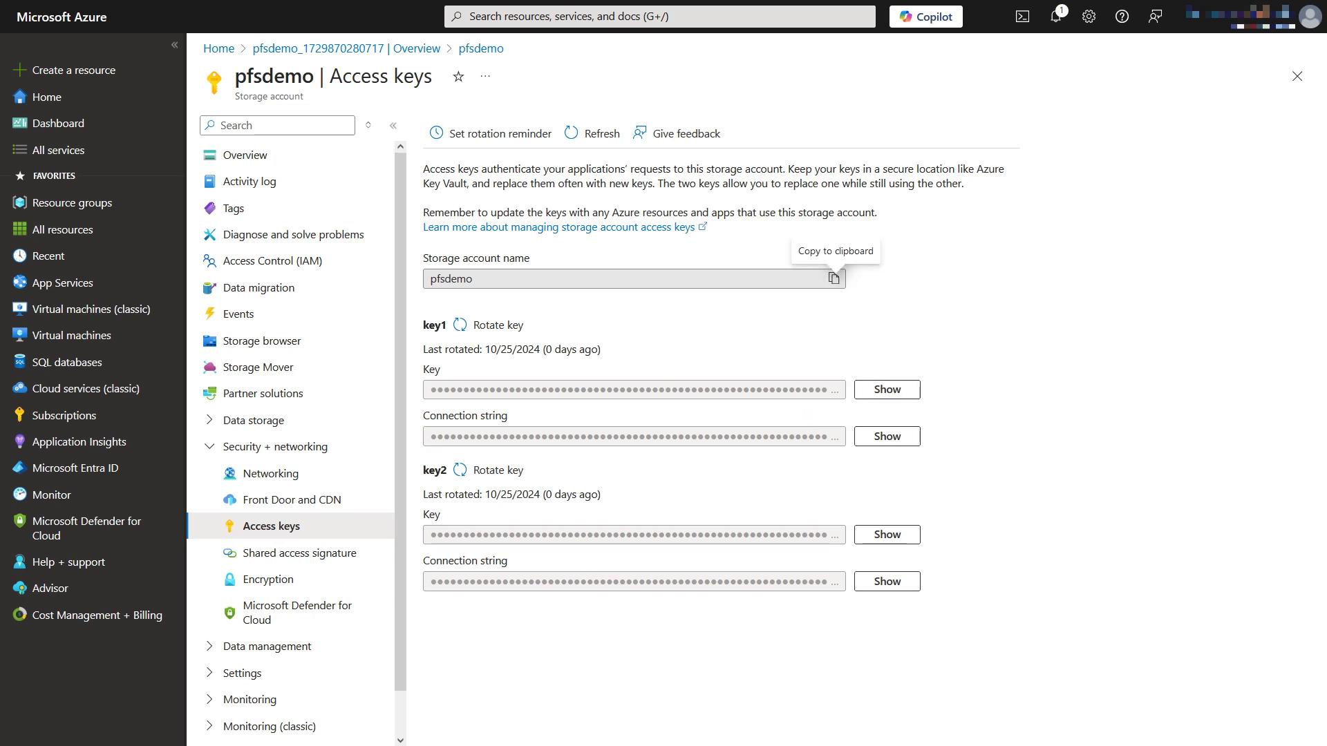
Step: Copy the storage account name, then reveal and copy key1
{"action": "left_click", "coordinate": [837, 276]}
{"action": "left_click", "coordinate": [872, 391]}
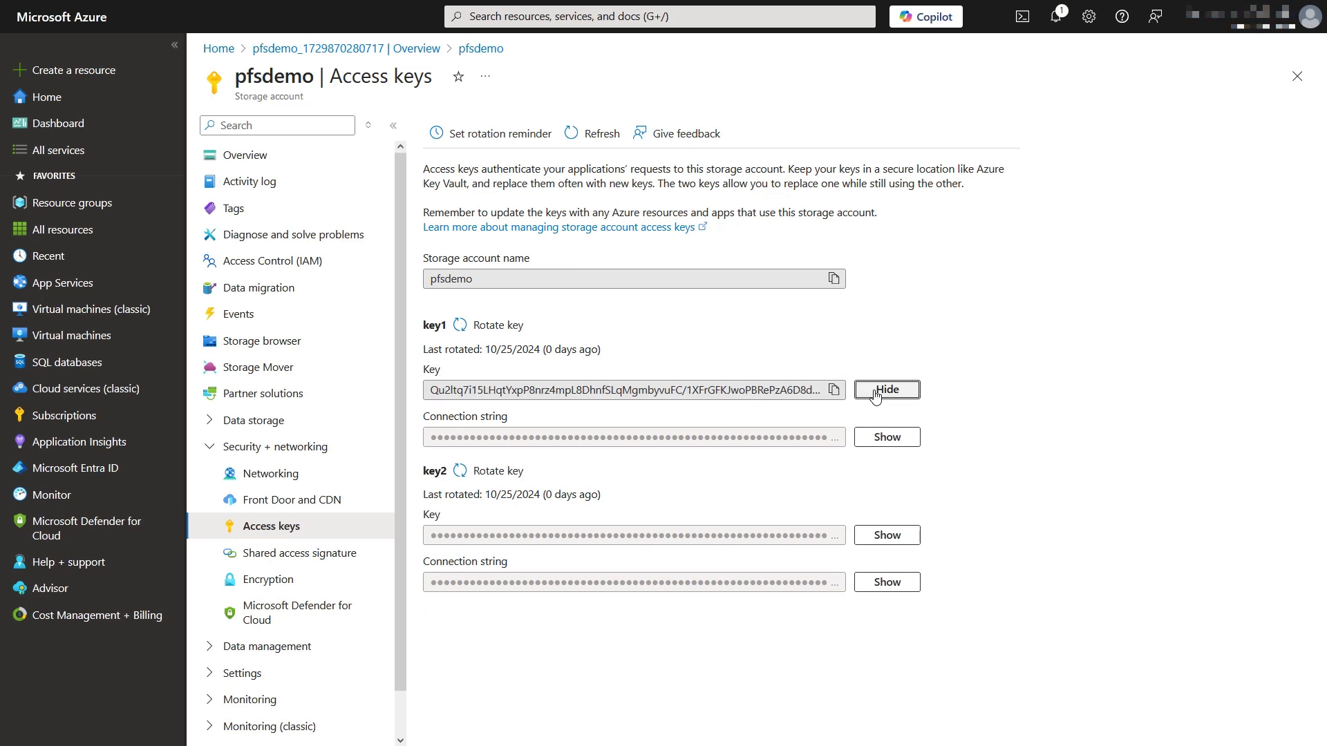
{"action": "left_click", "coordinate": [834, 390]}
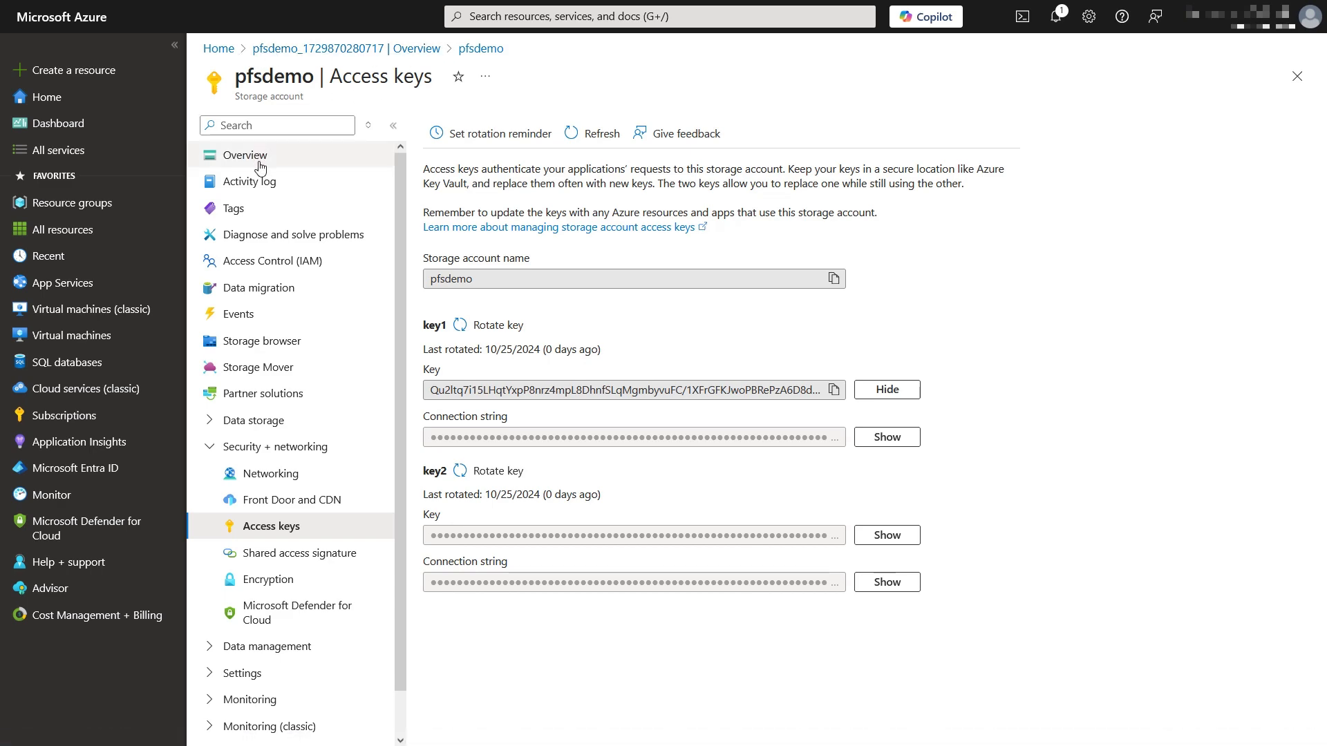
Step: Enable Allow Blob anonymous access in pfsdemo's Configuration and save the change
{"action": "left_click", "coordinate": [330, 487]}
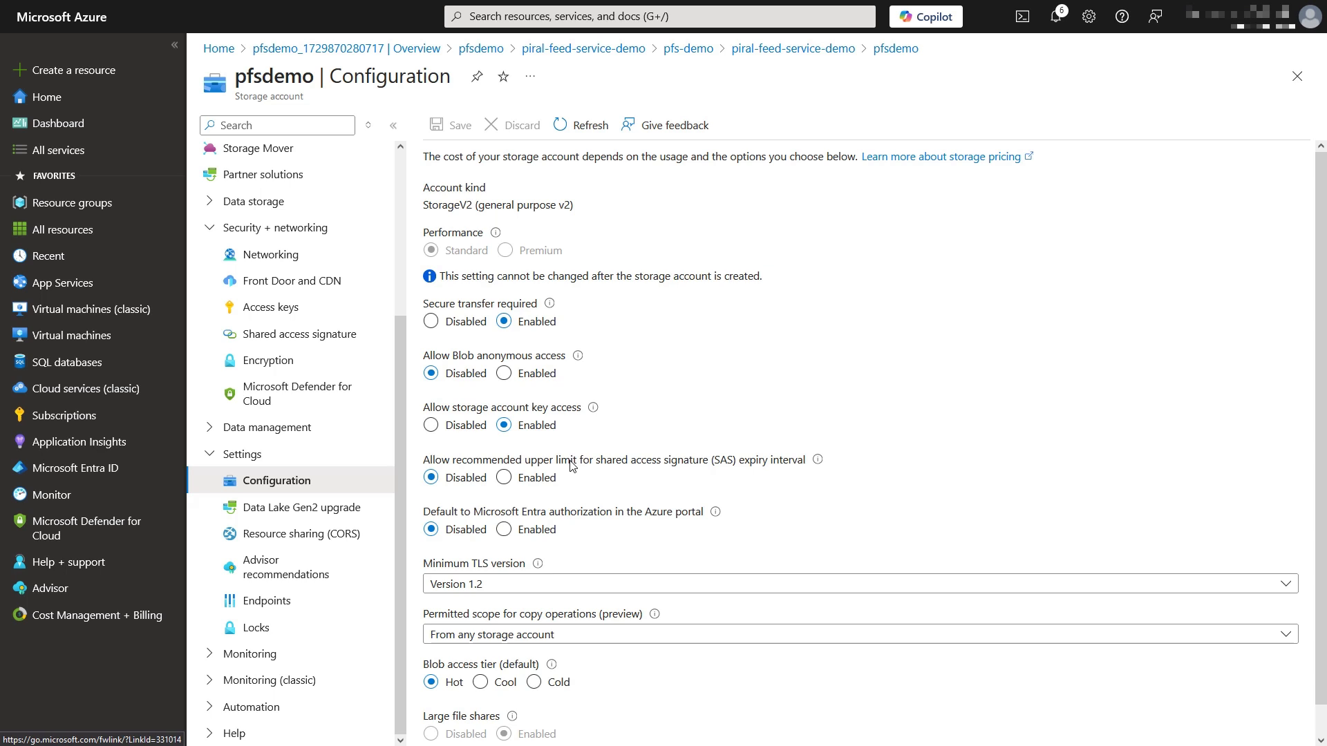
{"action": "left_click", "coordinate": [508, 378]}
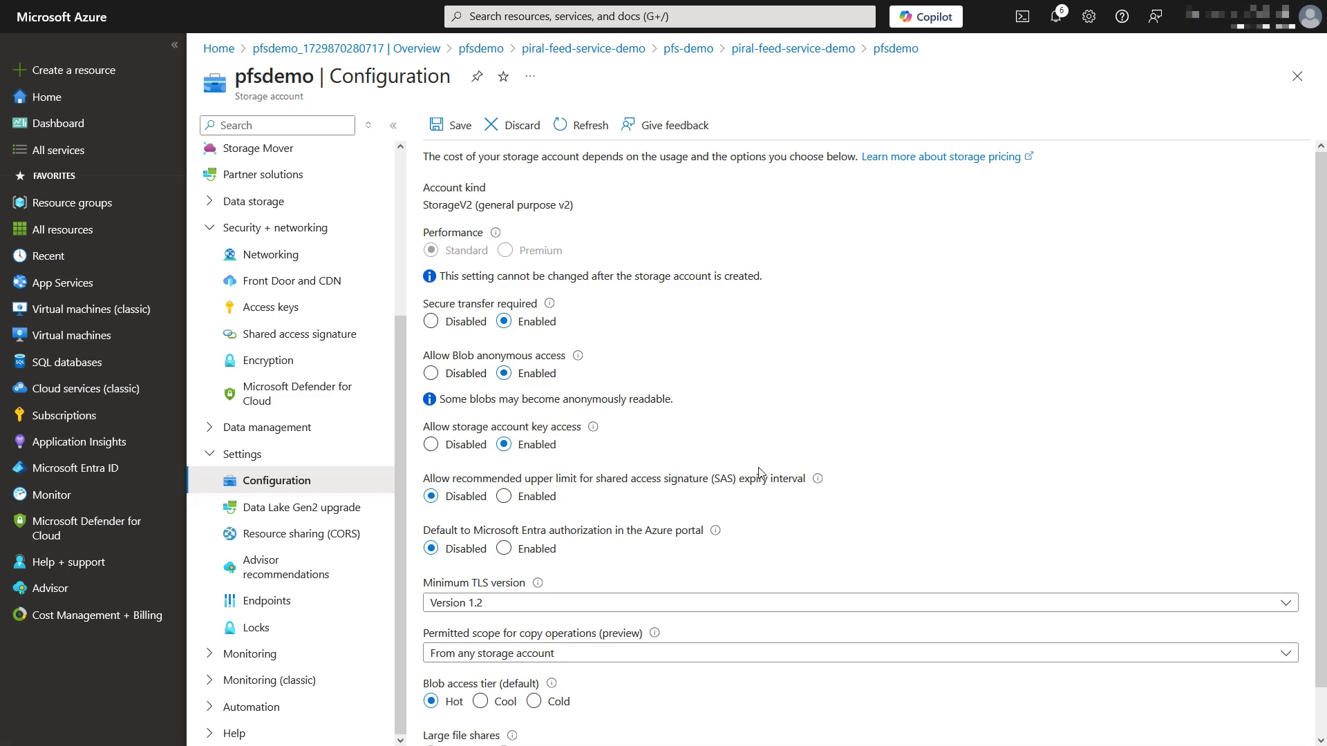
{"action": "scroll", "coordinate": [758, 472], "scroll_direction": "down", "scroll_amount": 2}
{"action": "scroll", "coordinate": [760, 472], "scroll_direction": "up", "scroll_amount": 2}
{"action": "left_click", "coordinate": [462, 125]}
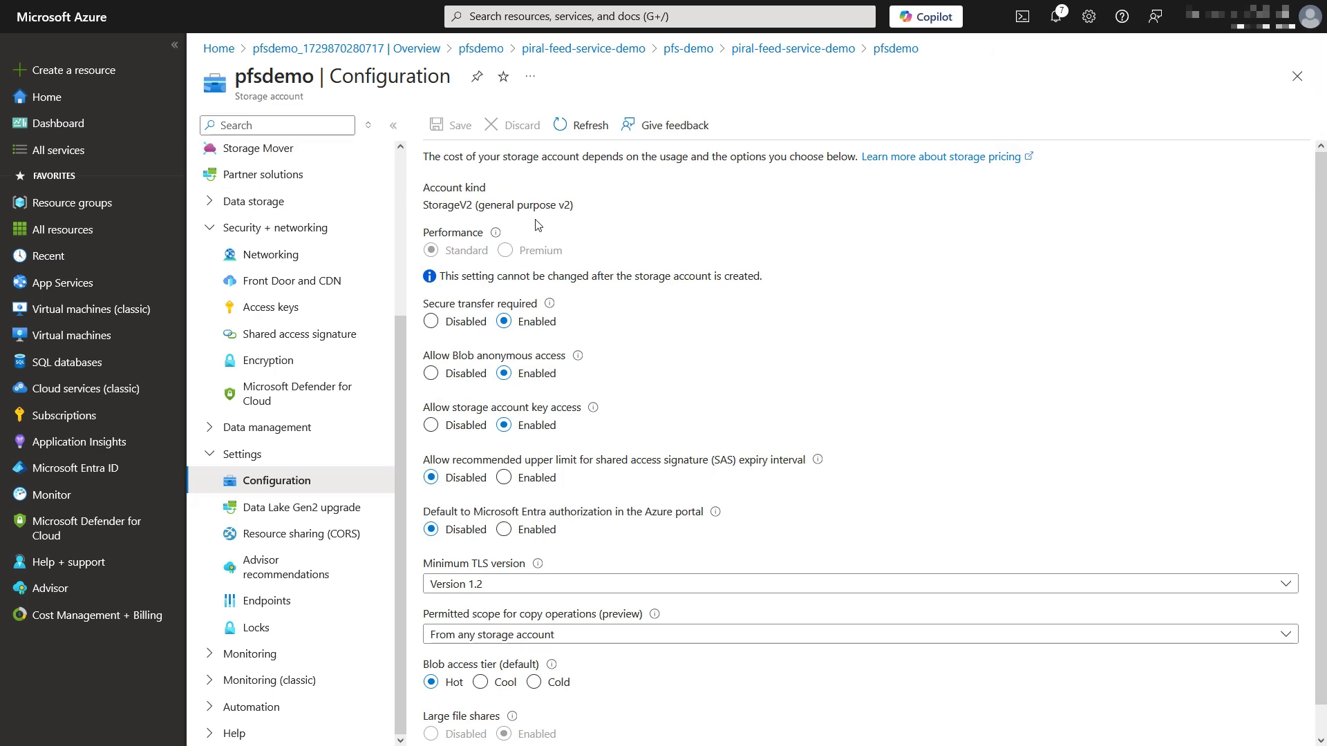
Step: Open the pfs-demo web app's environment variables from the piral-feed-service-demo resource group
{"action": "left_click", "coordinate": [547, 48]}
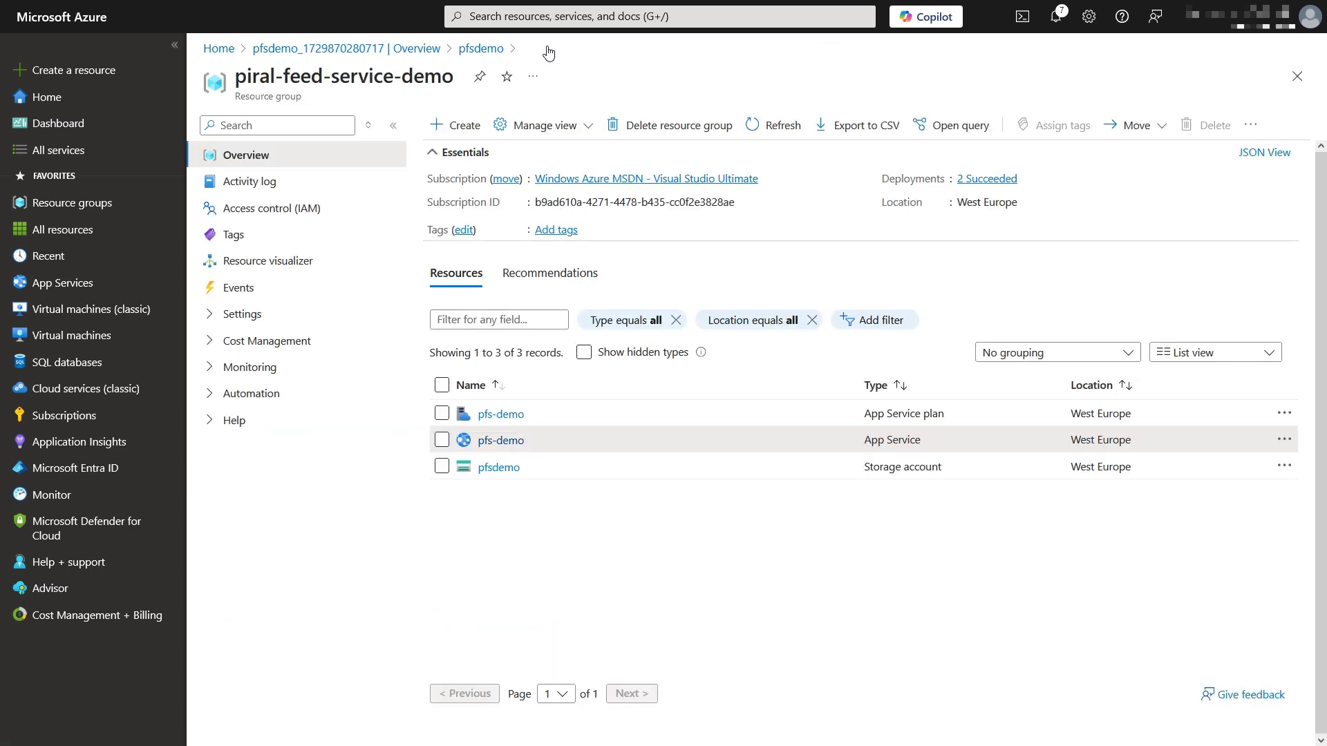
{"action": "left_click", "coordinate": [513, 451]}
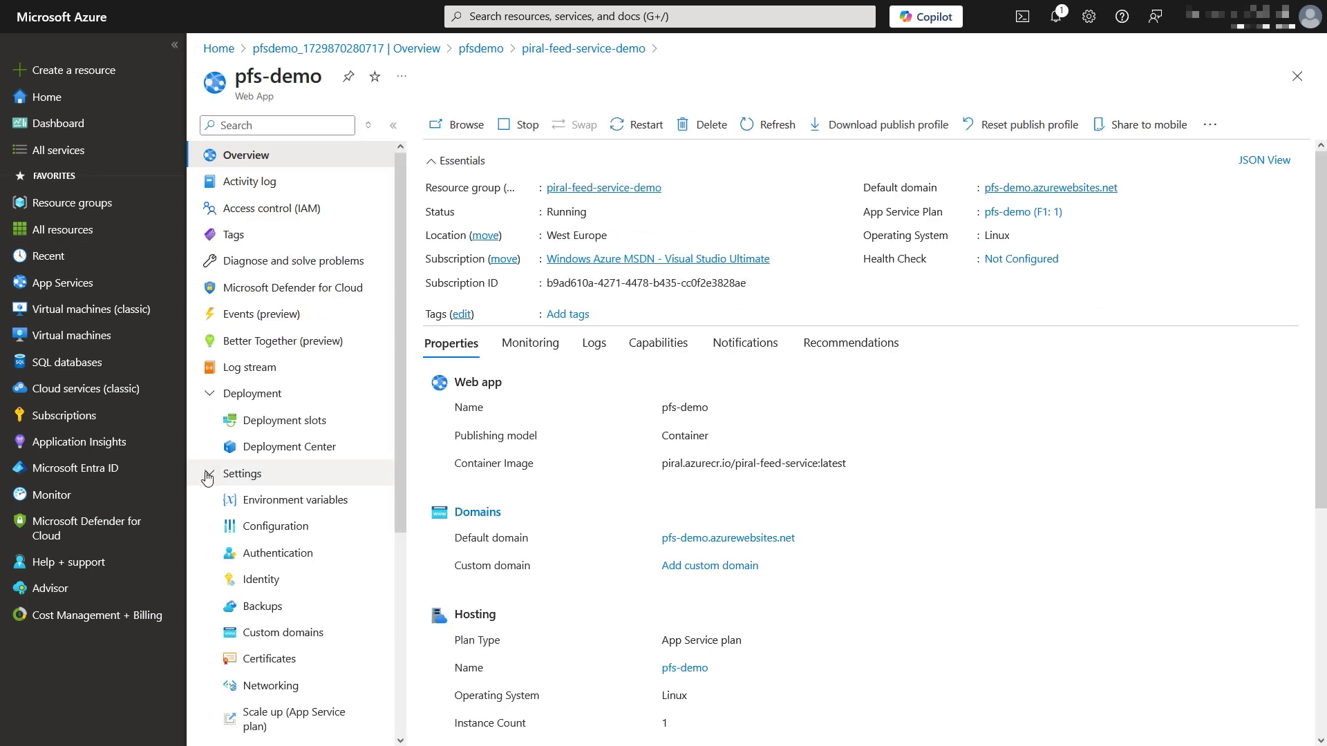
{"action": "left_click", "coordinate": [347, 509]}
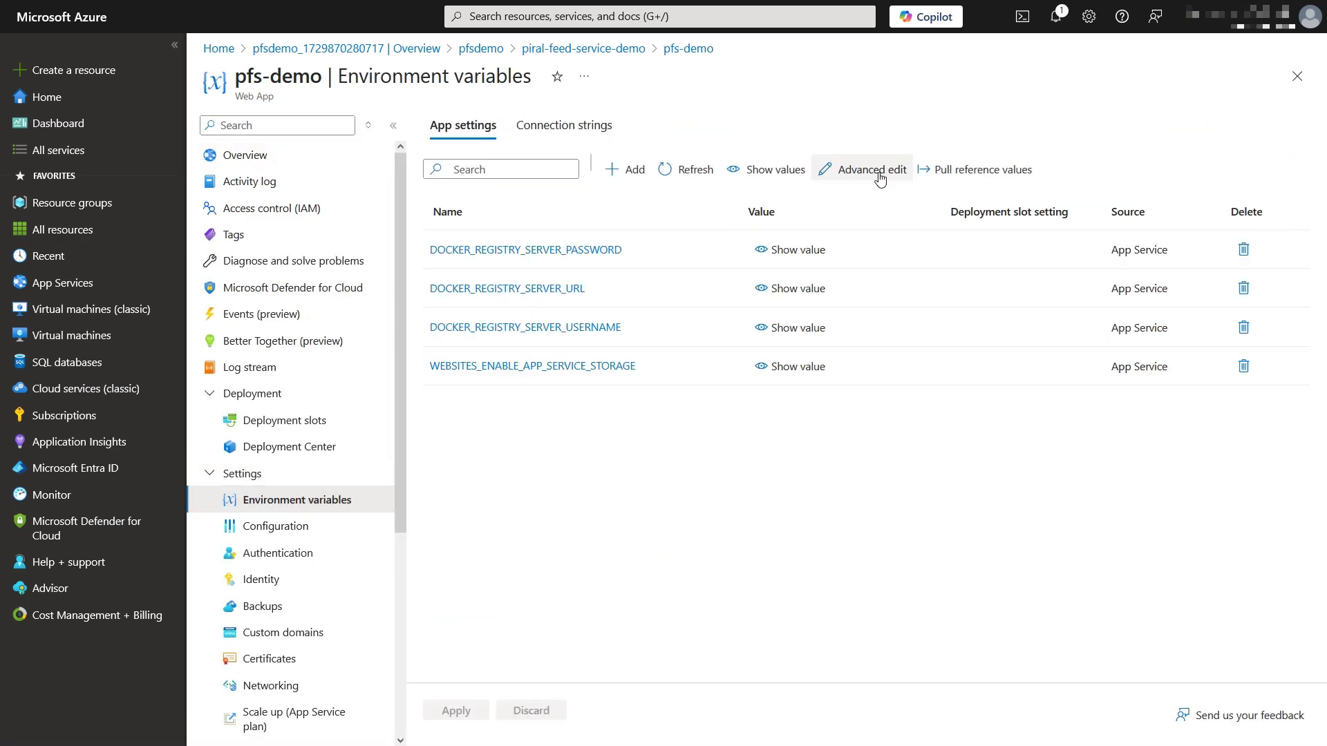
Step: Add the PIRAL table and blob storage settings via Advanced edit, apply them, and return to the overview
{"action": "left_click", "coordinate": [879, 179]}
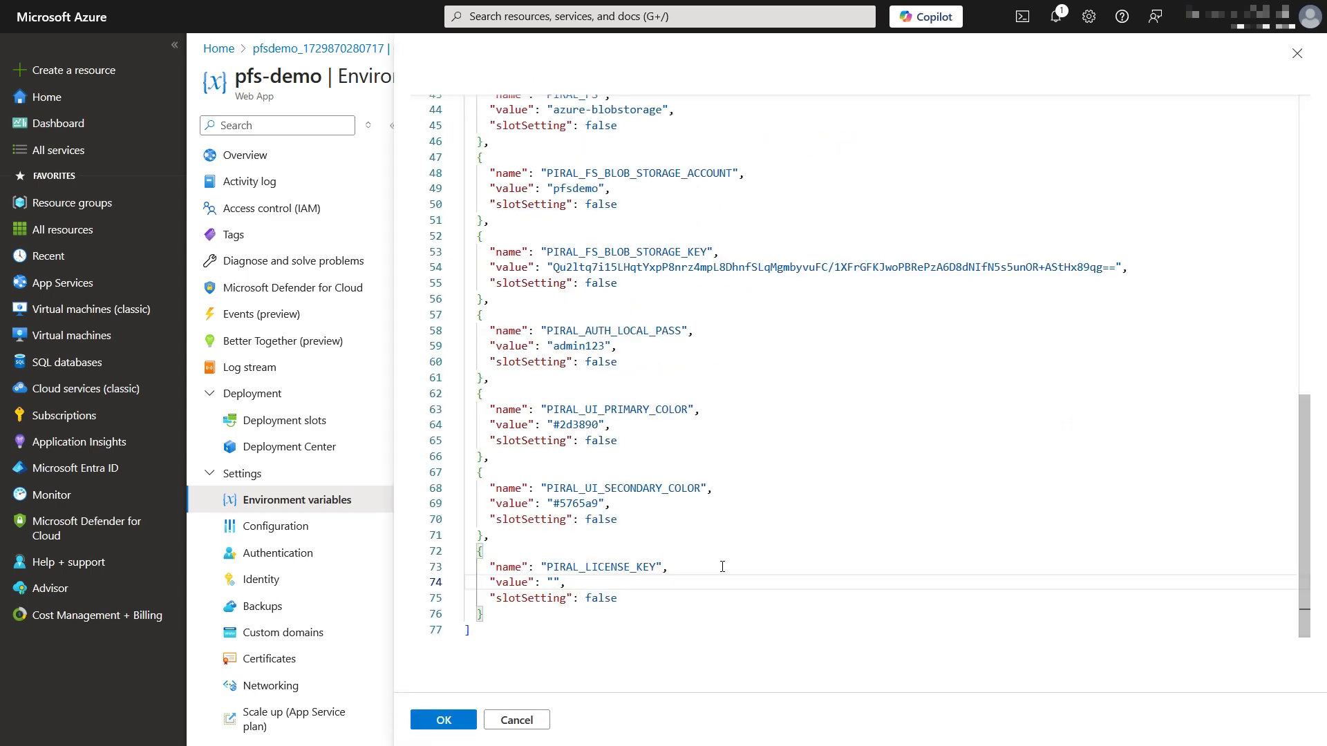
{"action": "scroll", "coordinate": [723, 566], "scroll_direction": "up", "scroll_amount": 4}
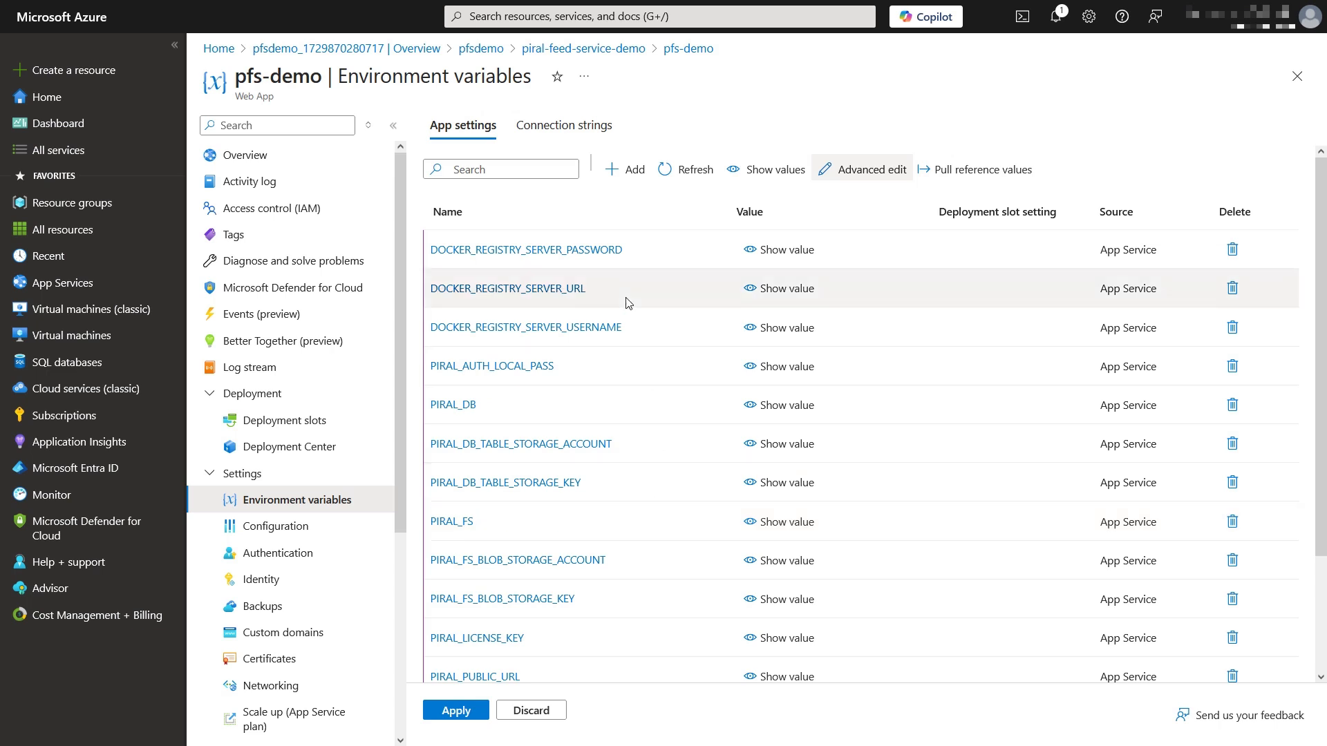
{"action": "left_click", "coordinate": [456, 710]}
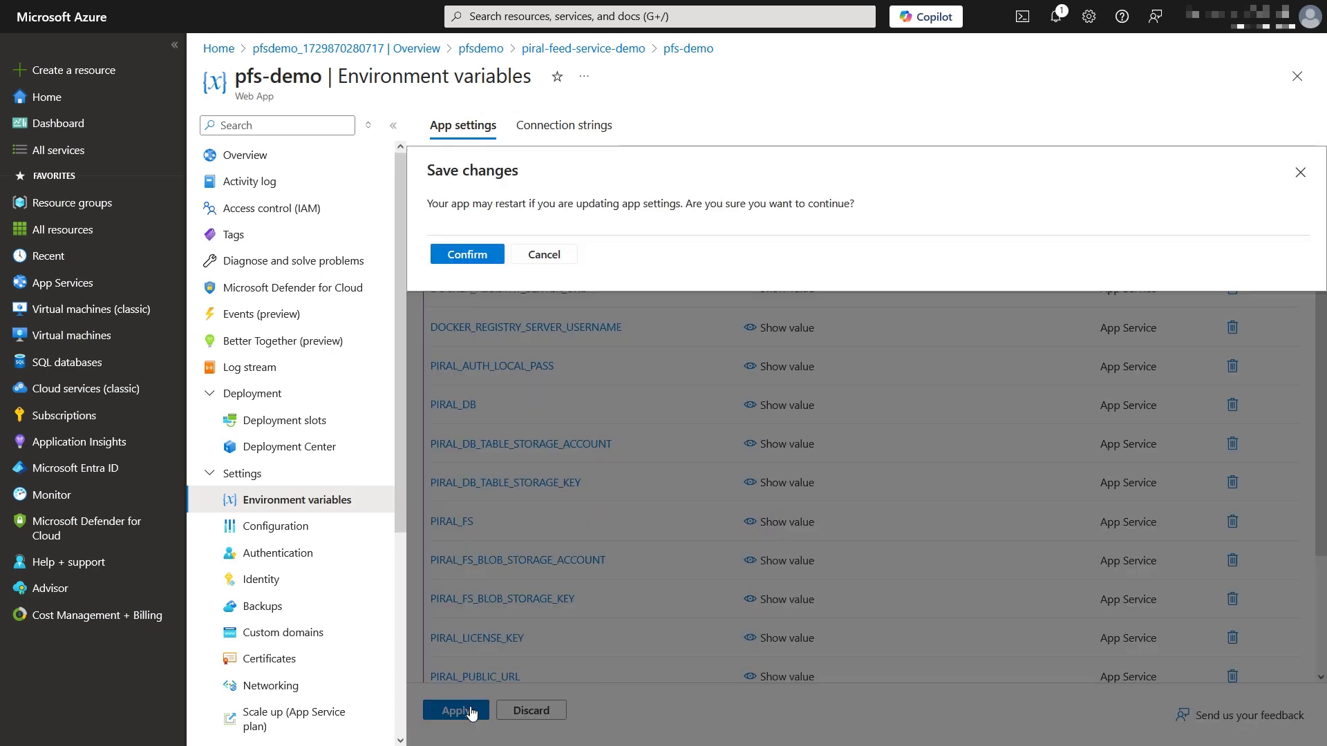
{"action": "left_click", "coordinate": [466, 252]}
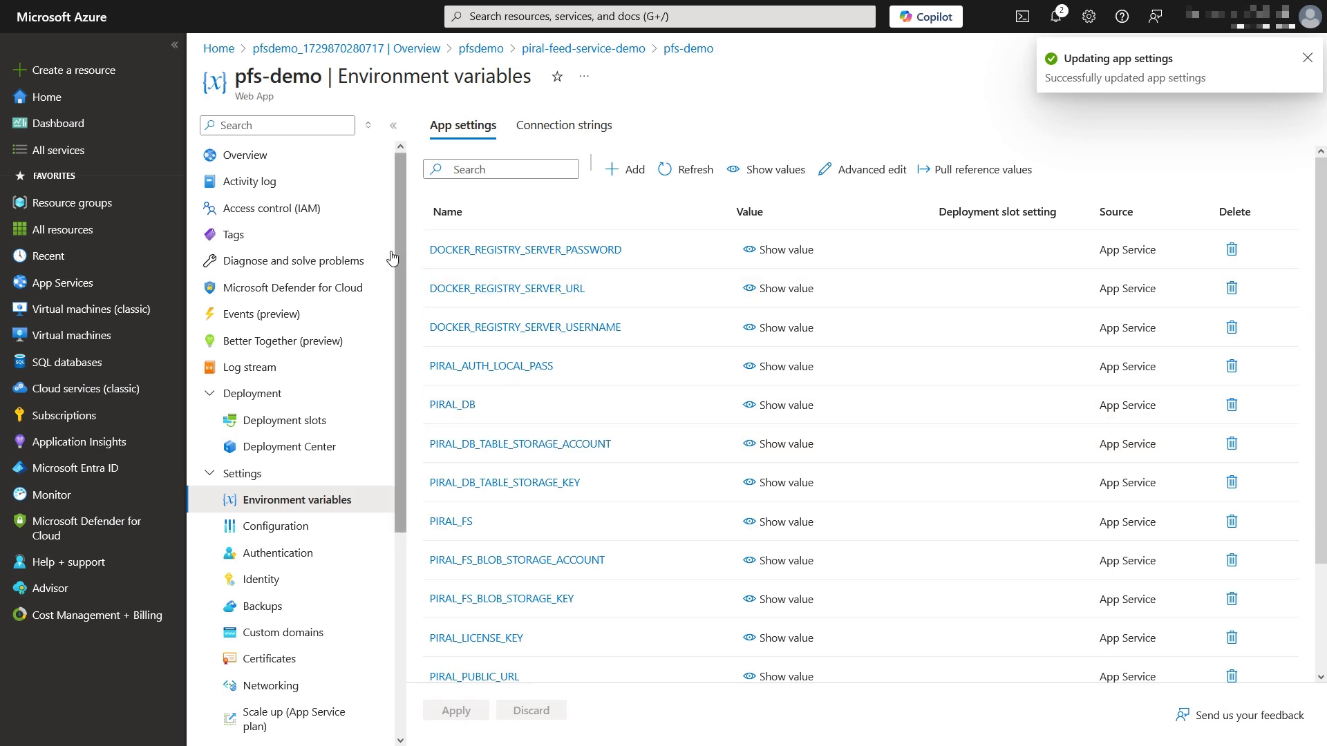
{"action": "left_click", "coordinate": [308, 163]}
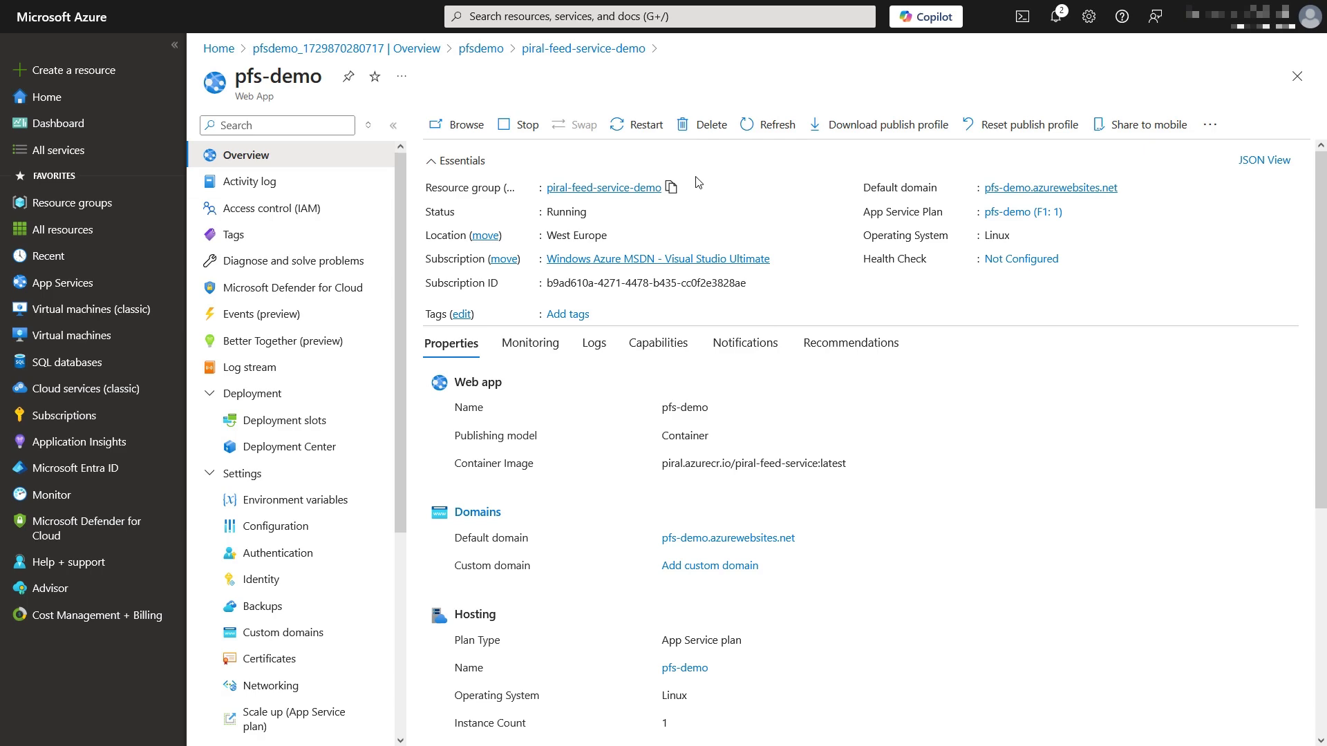
Step: Open the deployed pfs-demo site and sign in as admin with the account password
{"action": "left_click", "coordinate": [1029, 194]}
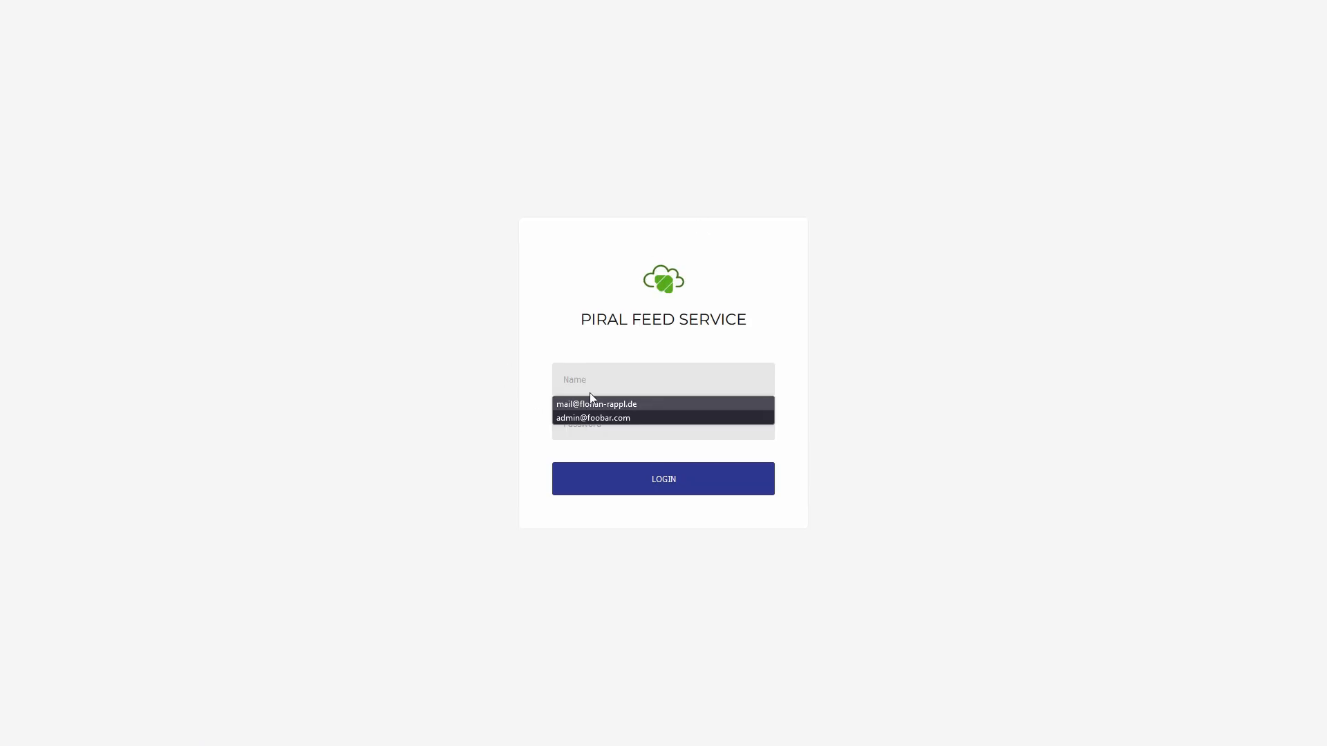
{"action": "left_click", "coordinate": [554, 385]}
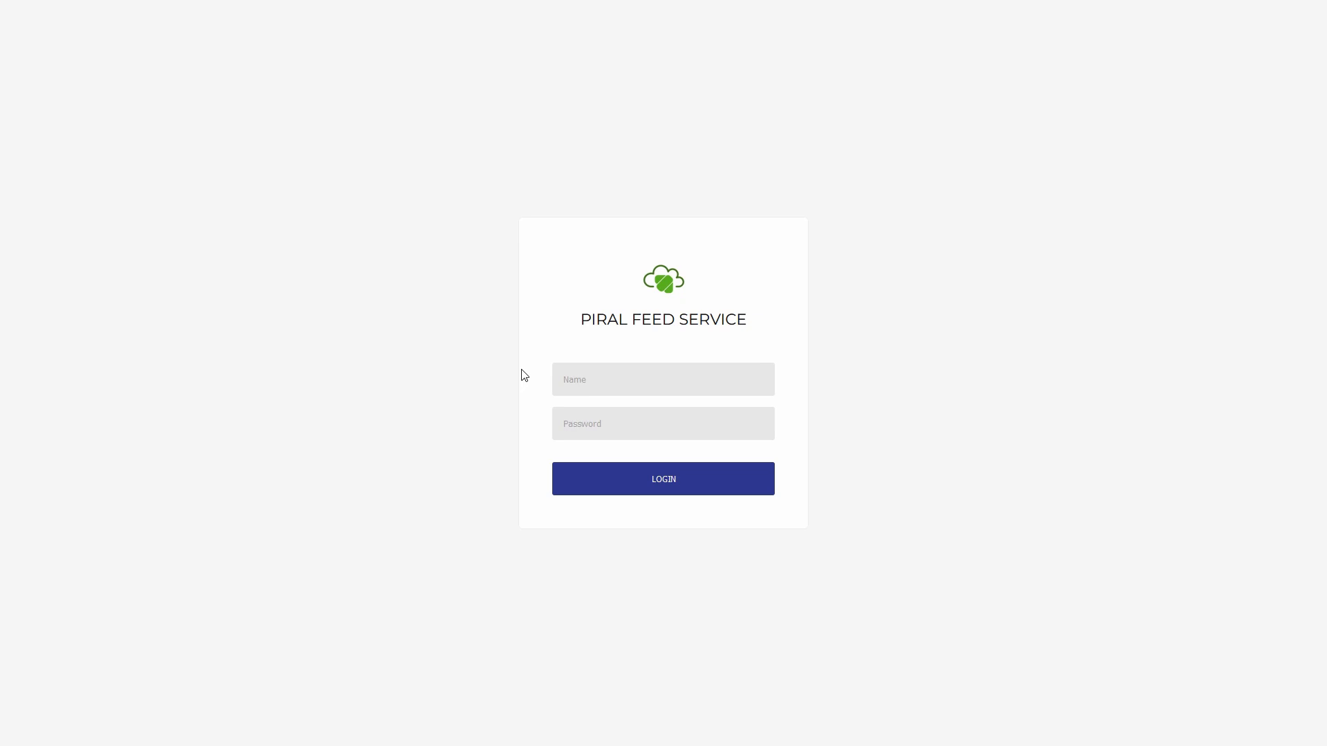
{"action": "type", "text": "admin"}
{"action": "key", "text": "Tab"}
{"action": "type", "text": "abc"}
{"action": "key", "text": "Return"}
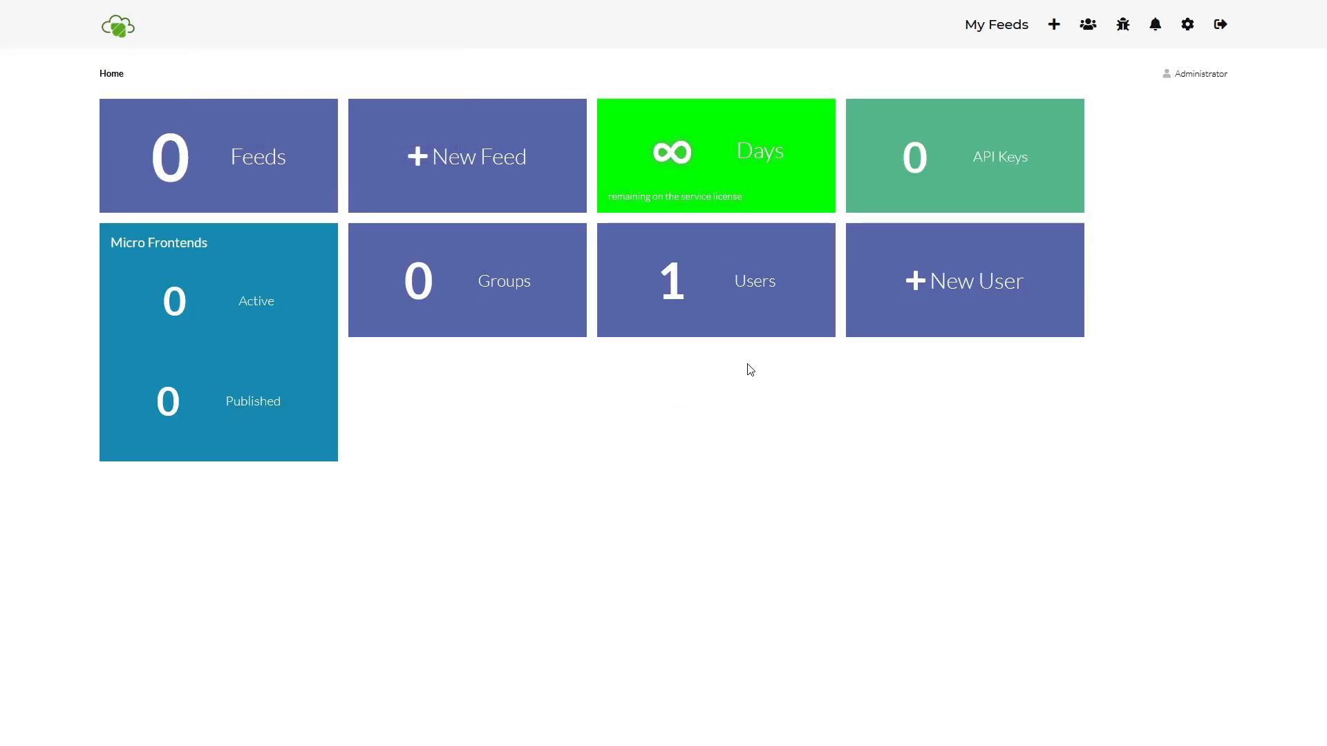
Step: Create a new feed named 'first-feed' in Piral Feed Service
{"action": "left_click", "coordinate": [1053, 26]}
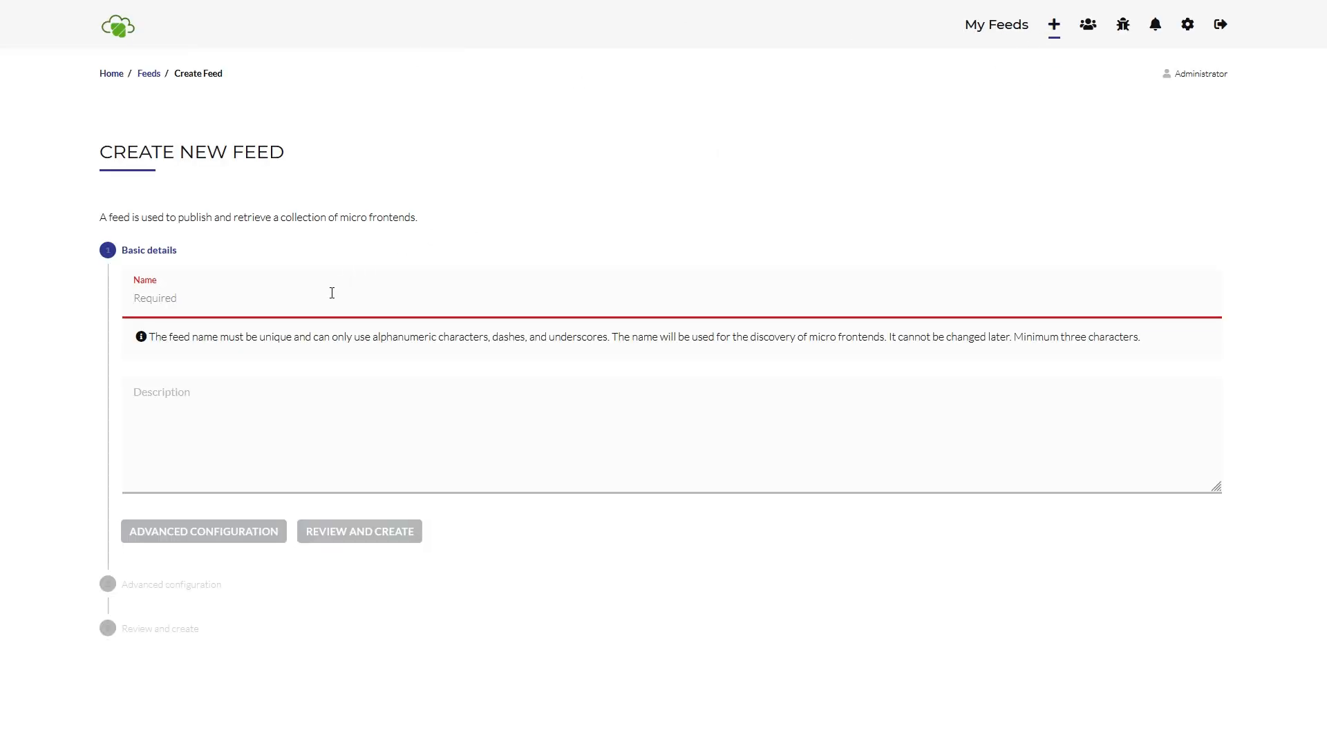
{"action": "type", "text": "first-feed"}
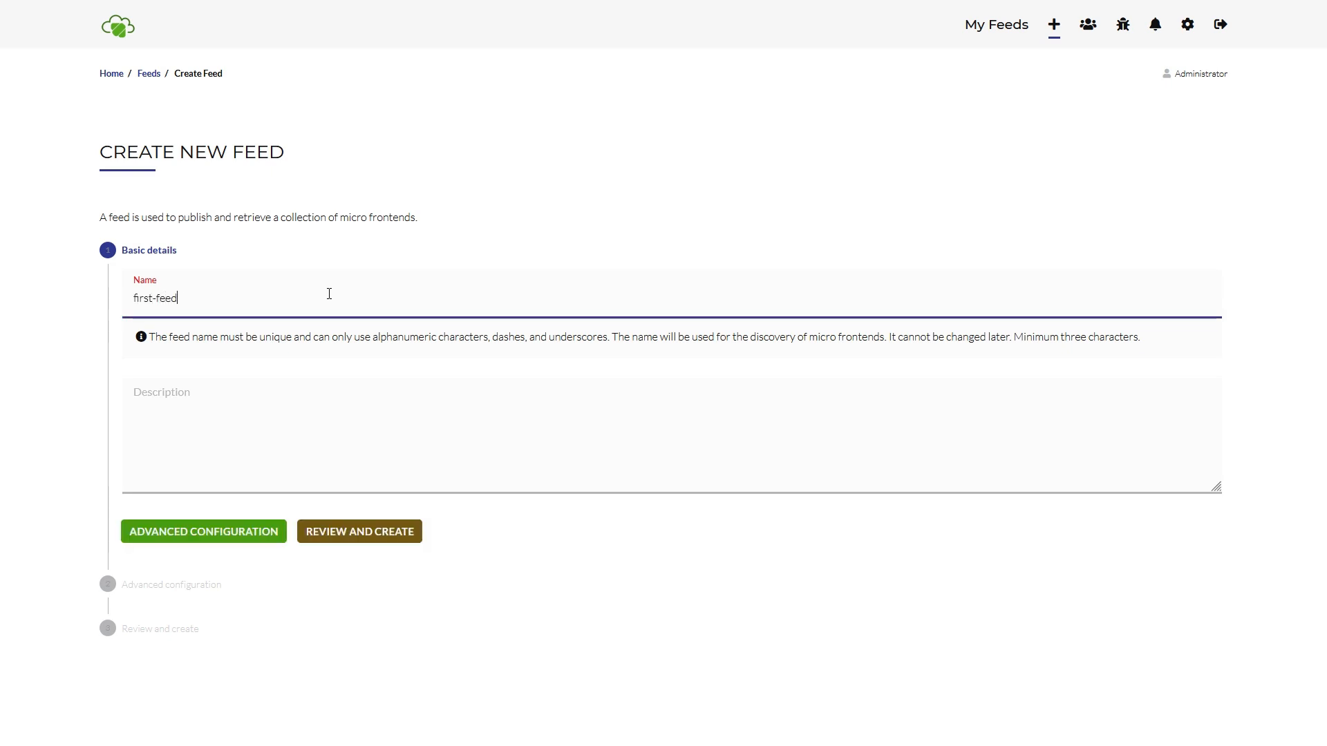
{"action": "left_click", "coordinate": [377, 538]}
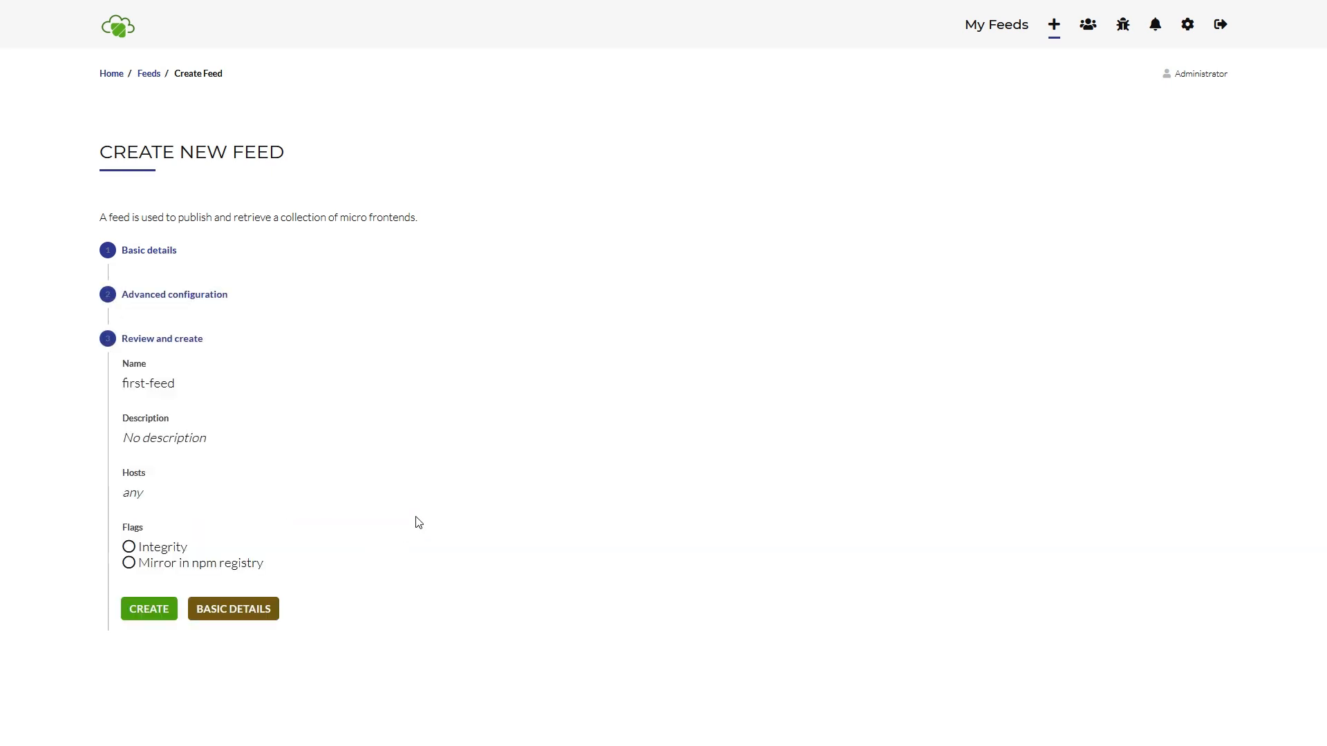
{"action": "left_click", "coordinate": [141, 611]}
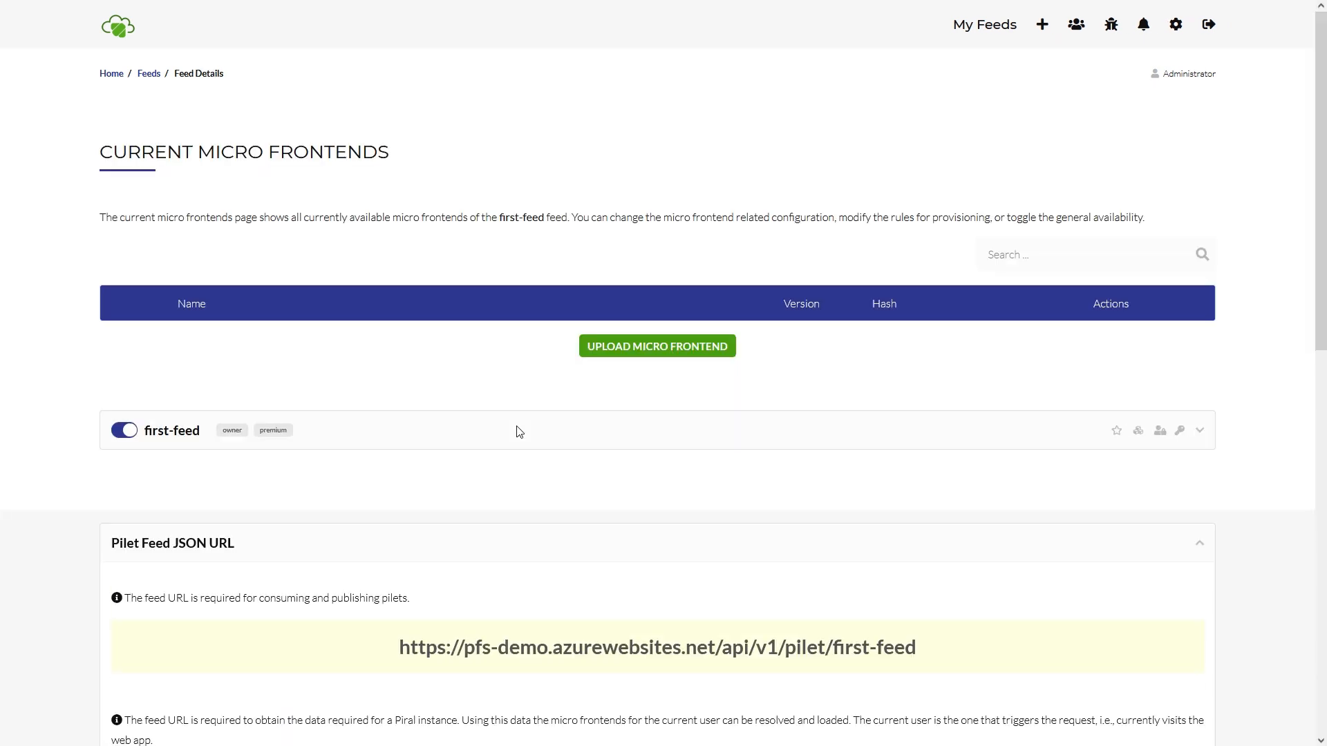